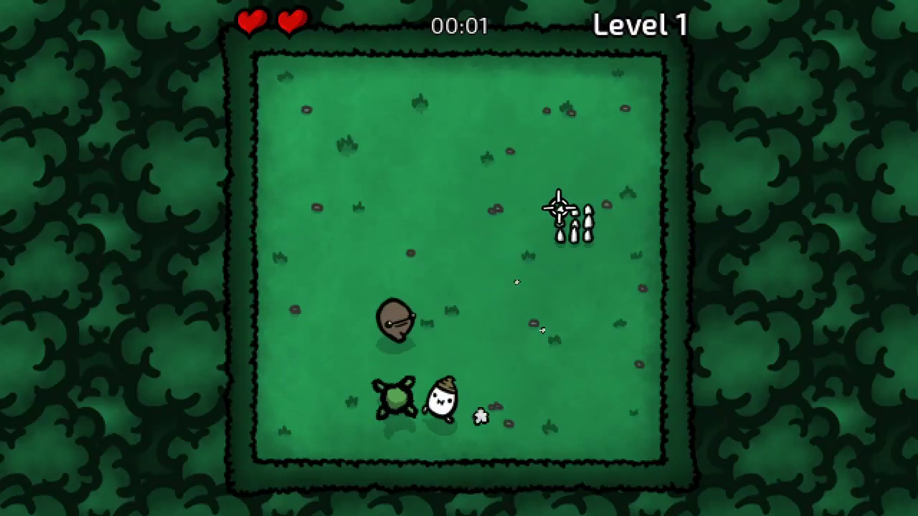
{"action": "key", "text": "w"}
{"action": "key", "text": "d"}
{"action": "key", "text": "s"}
{"action": "key", "text": "w"}
{"action": "key", "text": "d"}
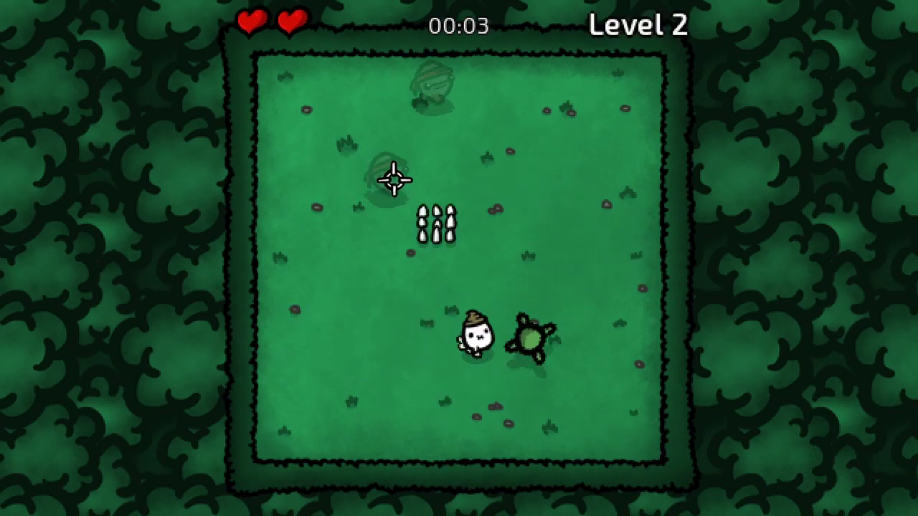
{"action": "key", "text": "w"}
{"action": "key", "text": "s"}
{"action": "key", "text": "a"}
{"action": "key", "text": "w"}
{"action": "key", "text": "d"}
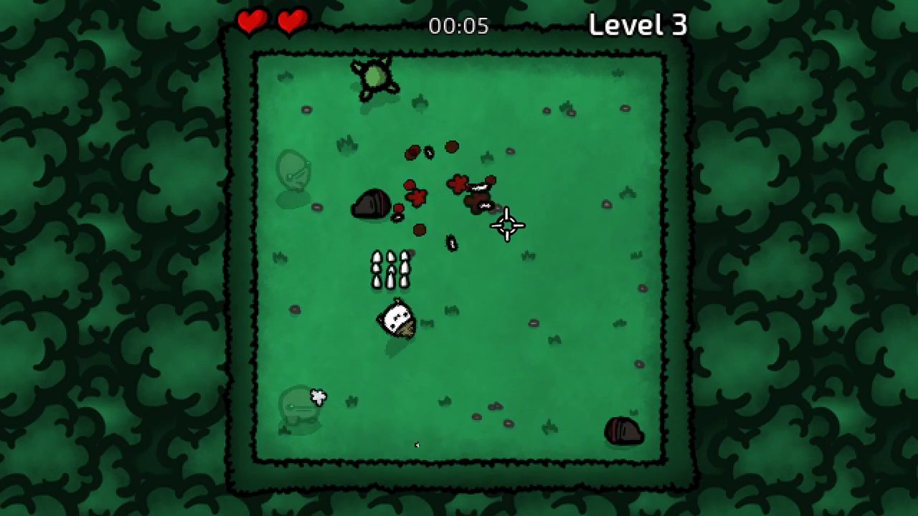
{"action": "key", "text": "a"}
{"action": "key", "text": "d"}
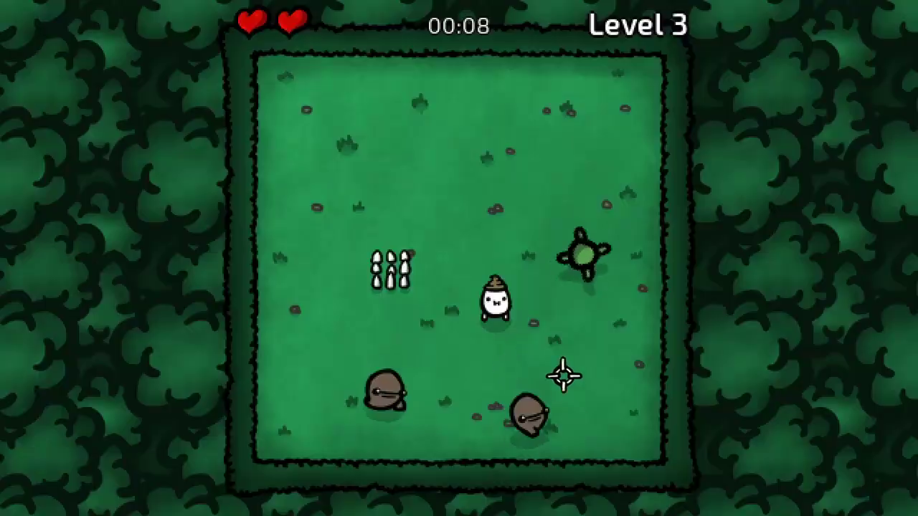
{"action": "key", "text": "d"}
{"action": "key", "text": "s"}
{"action": "key", "text": "w"}
{"action": "key", "text": "s"}
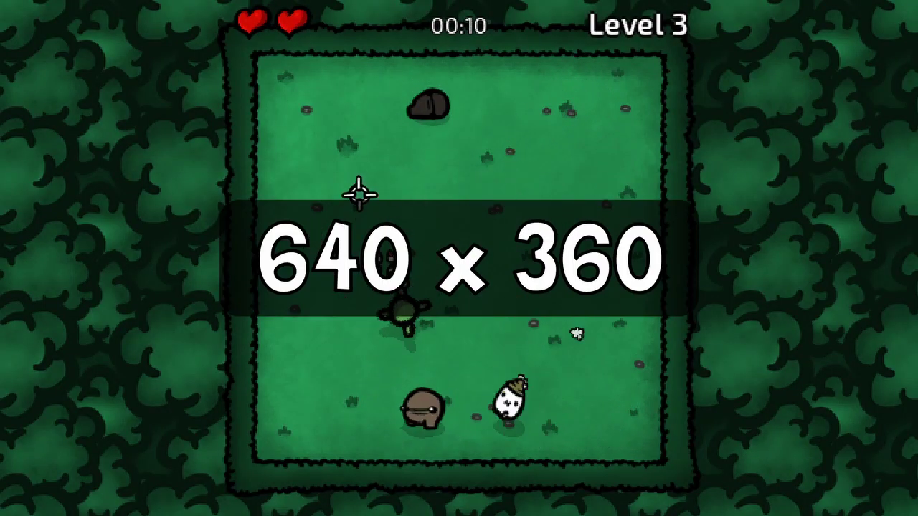
{"action": "key", "text": "a"}
{"action": "key", "text": "d"}
{"action": "key", "text": "w"}
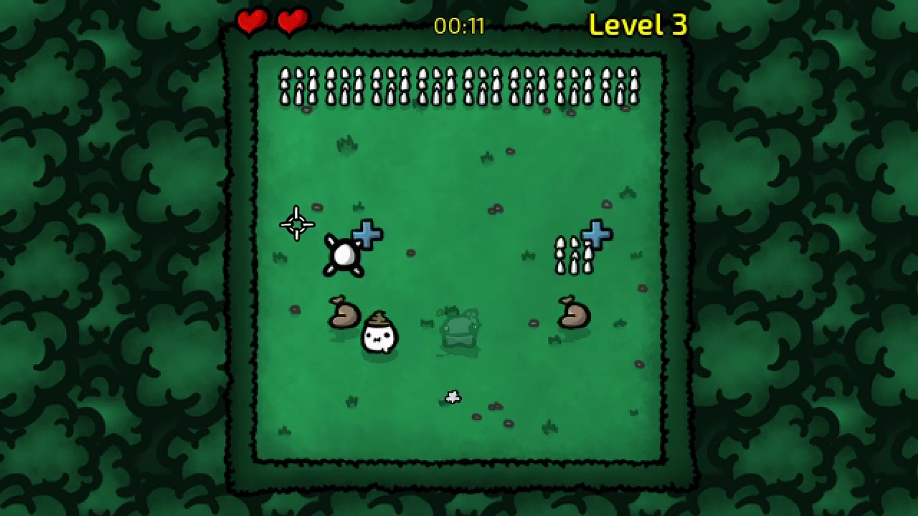
{"action": "key", "text": "d"}
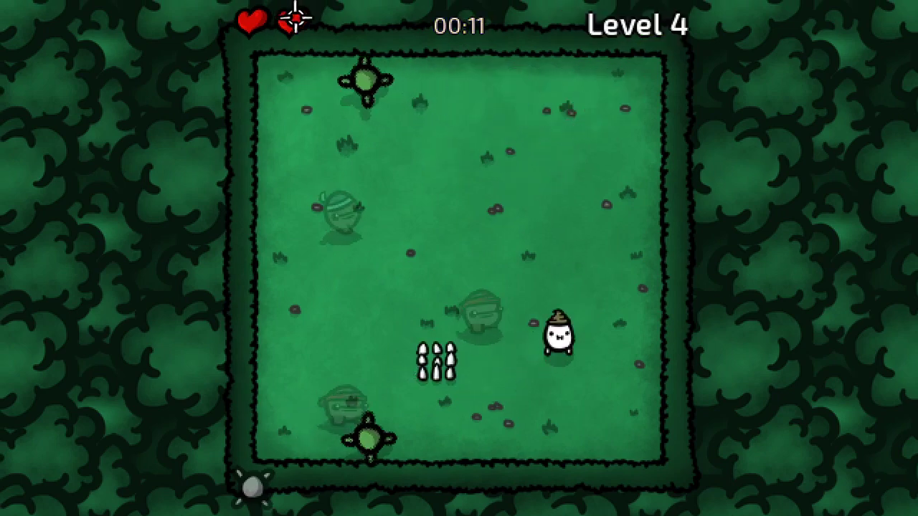
{"action": "key", "text": "d"}
{"action": "key", "text": "s"}
{"action": "left_click", "coordinate": [406, 201]}
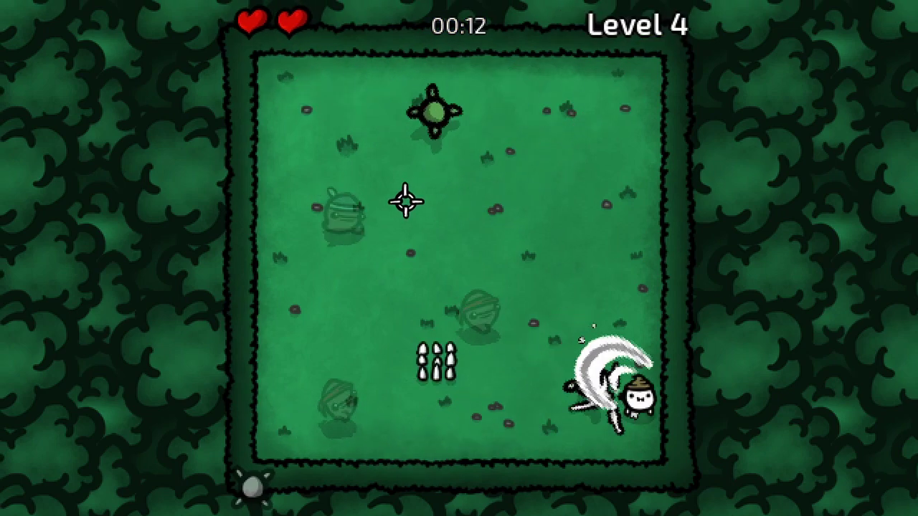
{"action": "key", "text": "a"}
{"action": "key", "text": "w"}
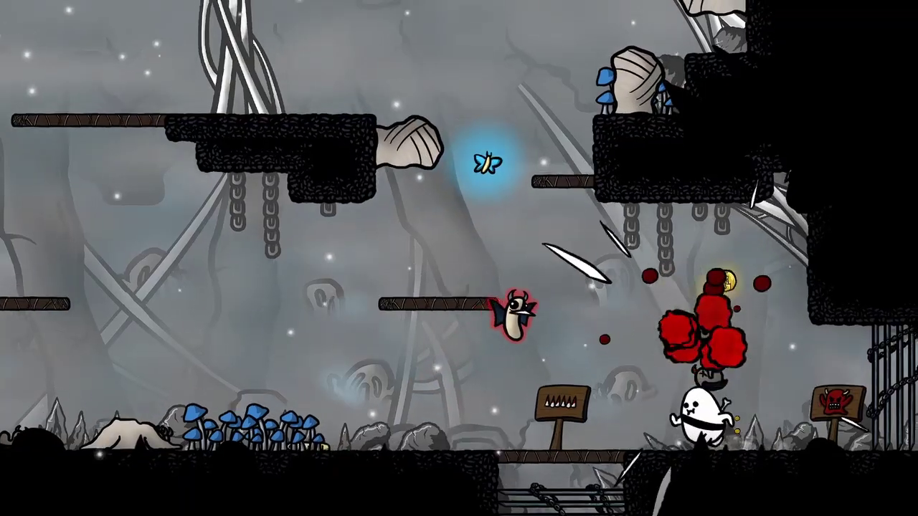
{"action": "key", "text": "a"}
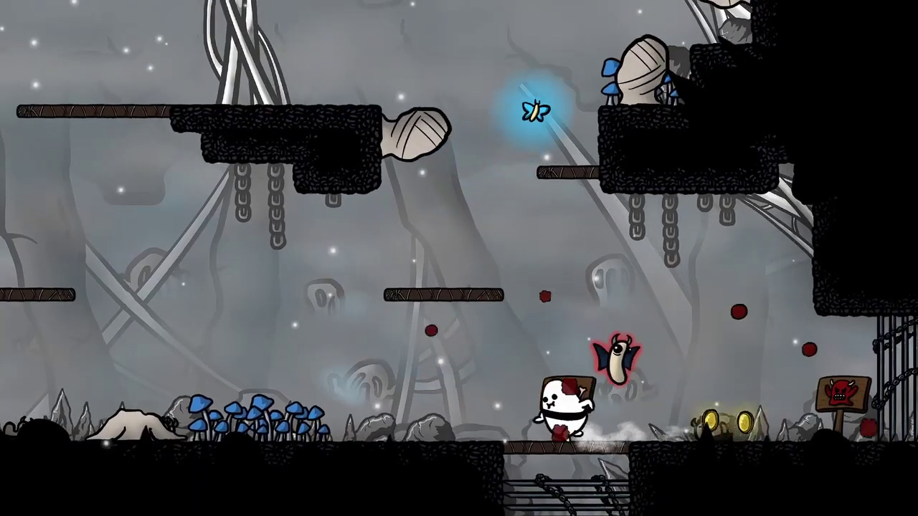
{"action": "key", "text": "d"}
{"action": "key", "text": "space"}
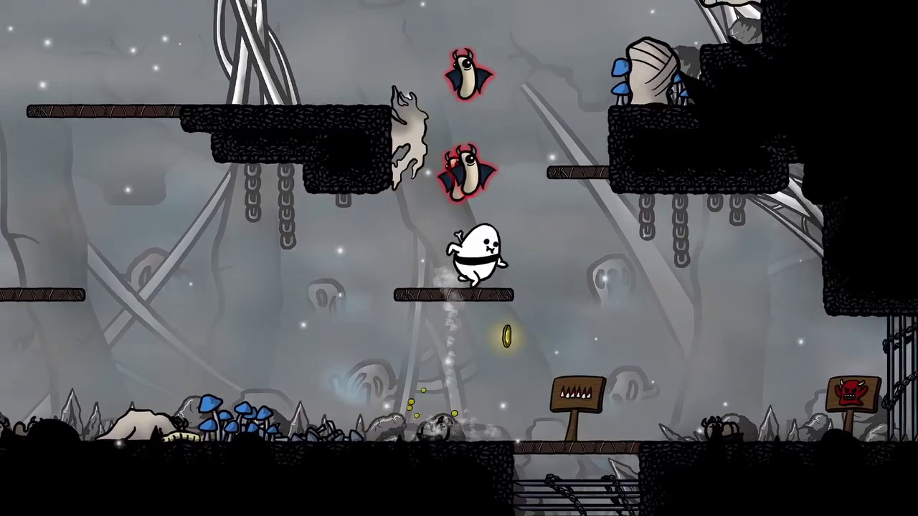
{"action": "key", "text": "space"}
{"action": "key", "text": "a"}
{"action": "key", "text": "a"}
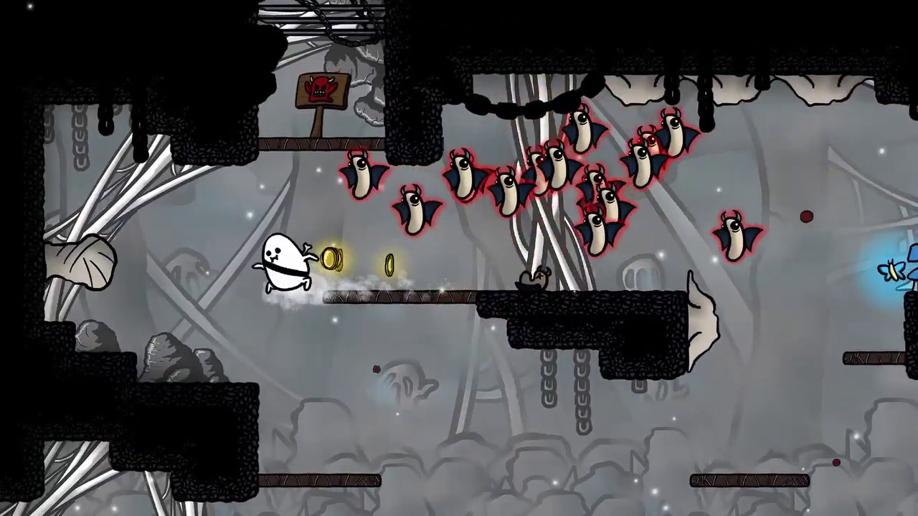
{"action": "key", "text": "d"}
{"action": "key", "text": "d"}
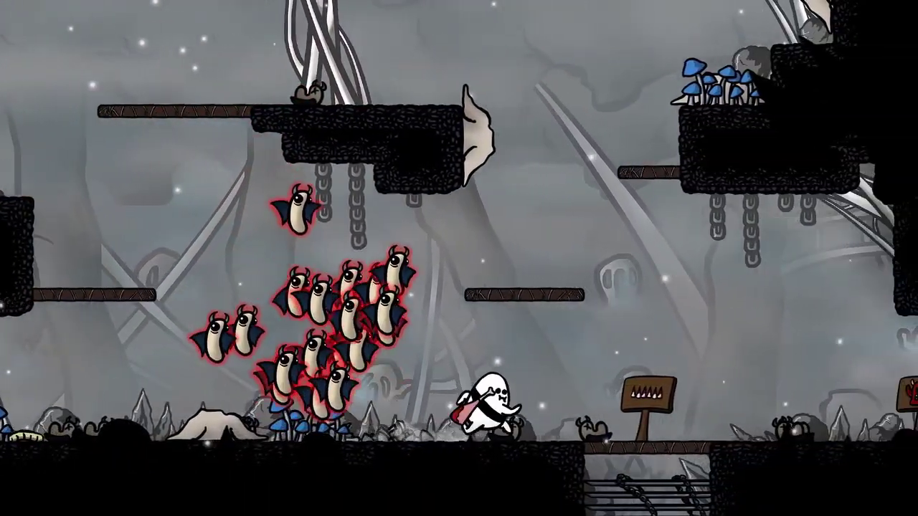
{"action": "key", "text": "a"}
{"action": "key", "text": "j"}
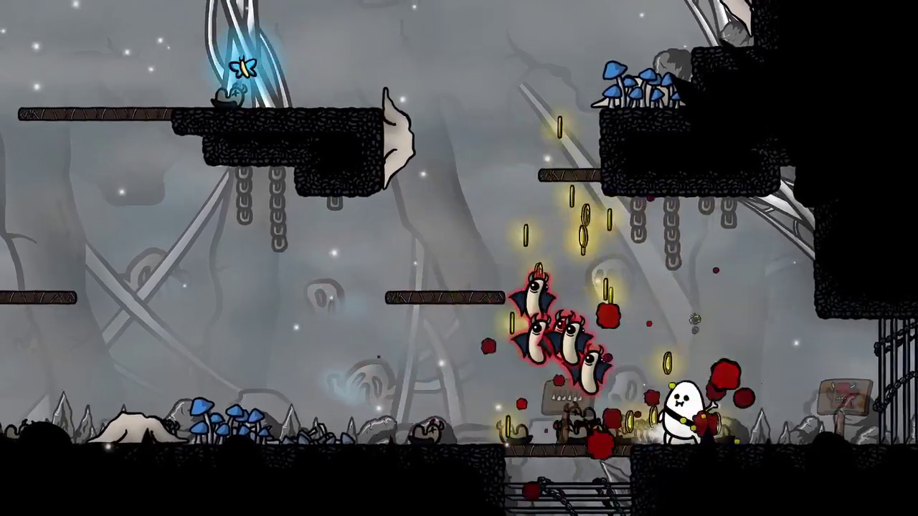
{"action": "key", "text": "j"}
{"action": "key", "text": "a"}
{"action": "key", "text": "space"}
{"action": "key", "text": "d"}
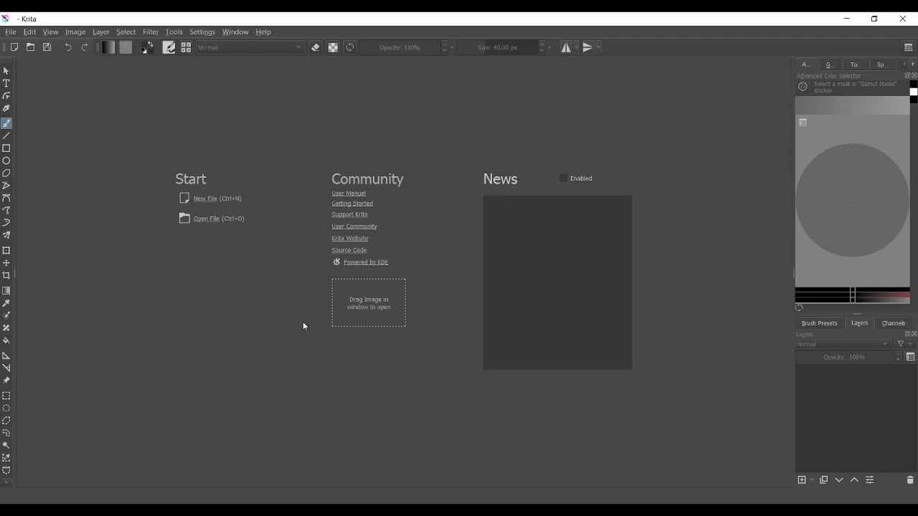
Create a new 256 by 256 pixel RGB/Alpha document and save it as main_char.
{"action": "left_click", "coordinate": [200, 198]}
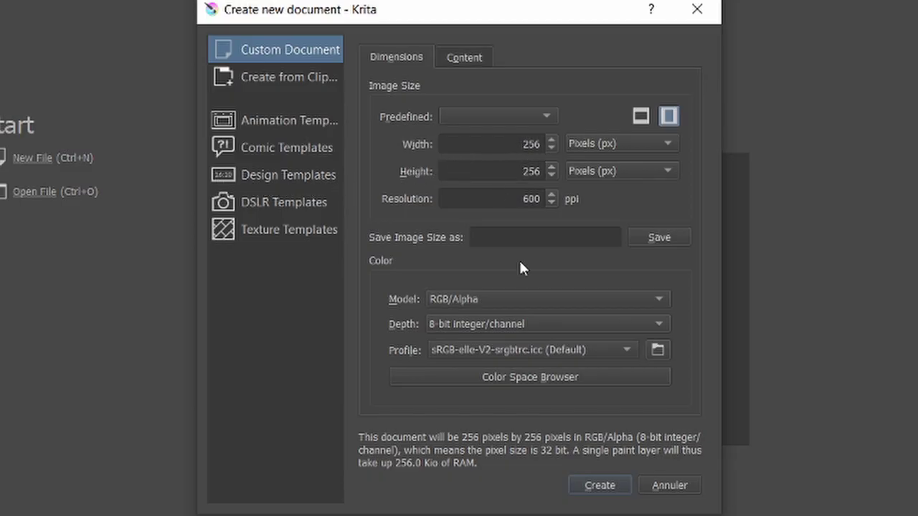
{"action": "left_click", "coordinate": [594, 487]}
{"action": "left_click", "coordinate": [11, 32]}
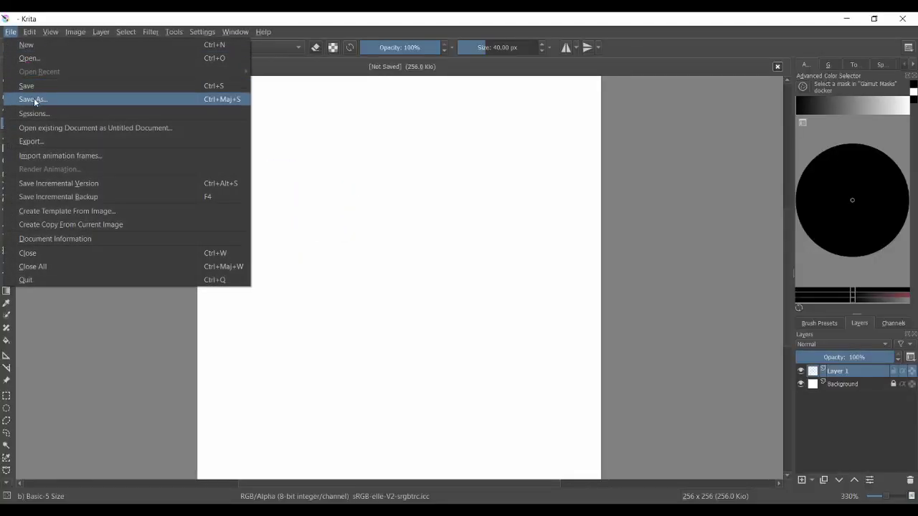
{"action": "left_click", "coordinate": [34, 97]}
{"action": "type", "text": "main_char"}
{"action": "key", "text": "Return"}
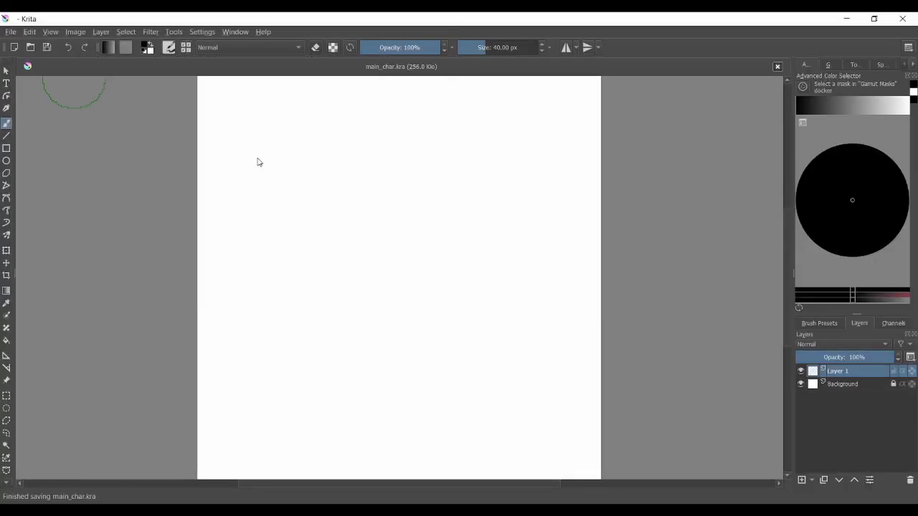
Show the Animation and Timeline dockers and widen the Timeline to span the area below the canvas.
{"action": "left_click", "coordinate": [198, 31]}
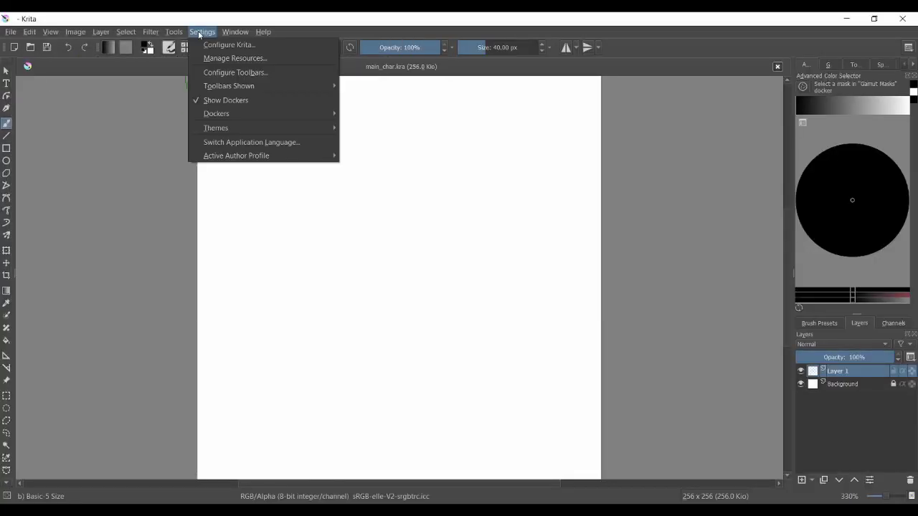
{"action": "mouse_move", "coordinate": [230, 113]}
{"action": "left_click", "coordinate": [364, 127]}
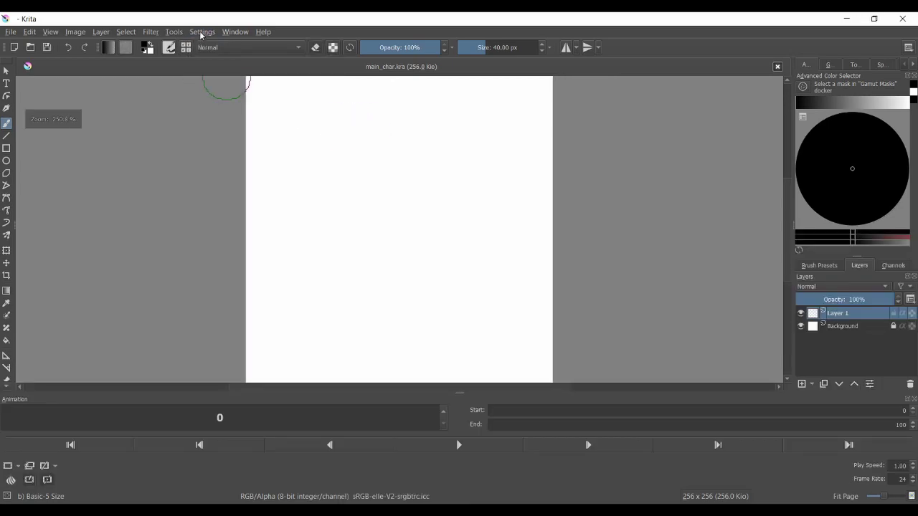
{"action": "left_click", "coordinate": [199, 31]}
{"action": "left_click", "coordinate": [368, 448]}
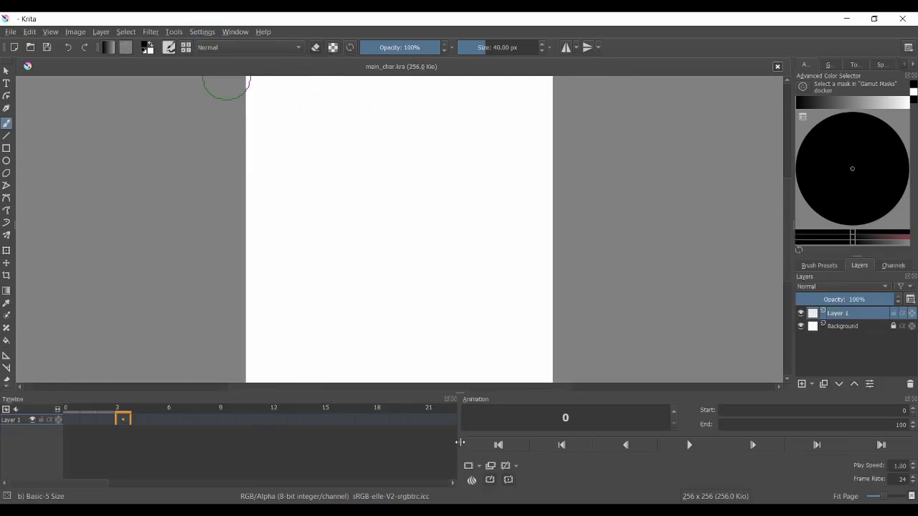
{"action": "left_click_drag", "start_coordinate": [460, 442], "coordinate": [792, 442]}
Rename Layer 1 to ink and create its keyframe at frame 0 in the timeline.
{"action": "double_click", "coordinate": [839, 313]}
{"action": "type", "text": "i"}
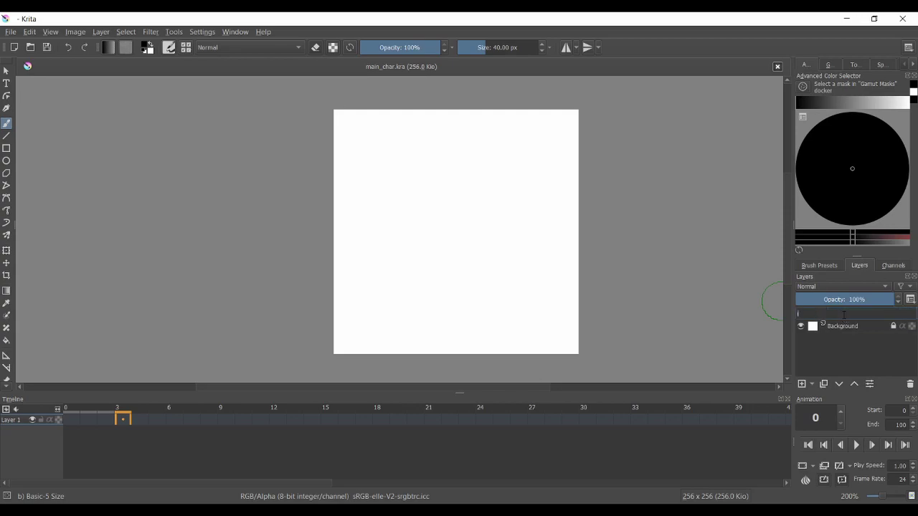
{"action": "type", "text": "nk"}
{"action": "key", "text": "Return"}
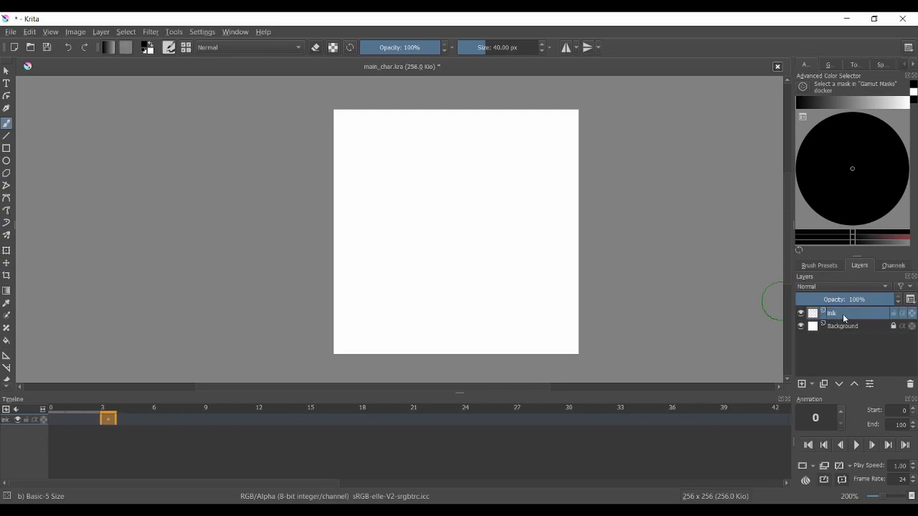
{"action": "right_click", "coordinate": [60, 421]}
{"action": "left_click", "coordinate": [87, 400]}
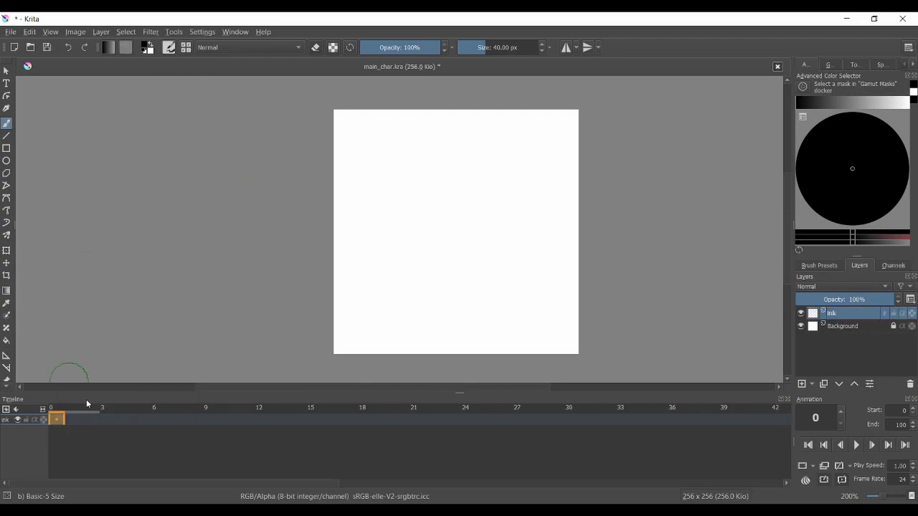
Draw a thick black egg-shaped body outline in the middle of the canvas with the 40 px Basic-5 Size brush.
{"action": "left_click", "coordinate": [185, 48]}
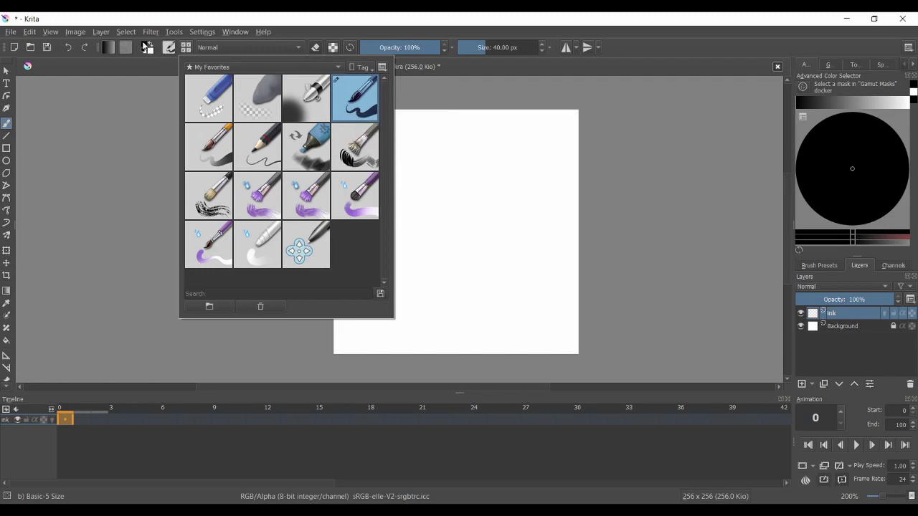
{"action": "left_click", "coordinate": [145, 48]}
{"action": "left_click_drag", "start_coordinate": [430, 183], "coordinate": [481, 291]}
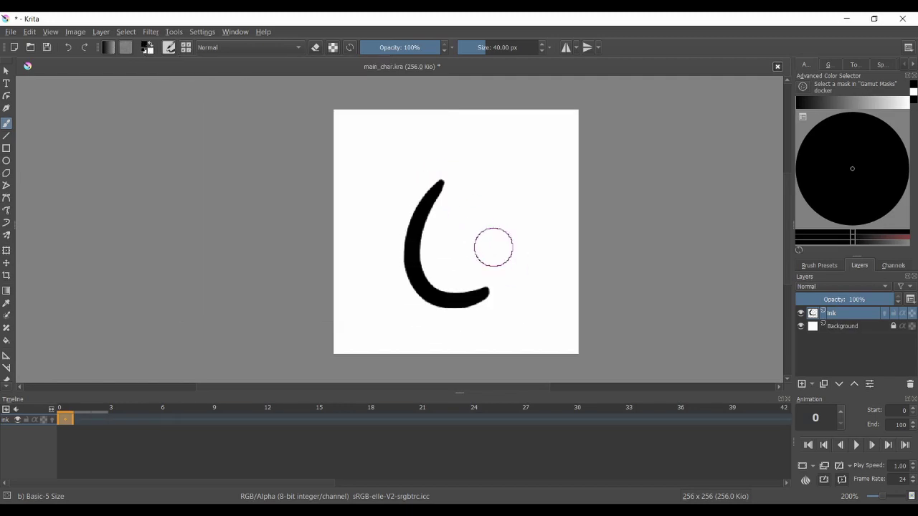
{"action": "mouse_move", "coordinate": [438, 189]}
{"action": "left_mouse_down"}
{"action": "mouse_move", "coordinate": [464, 188]}
{"action": "mouse_move", "coordinate": [504, 264]}
{"action": "mouse_move", "coordinate": [522, 248]}
{"action": "left_mouse_up"}
{"action": "key", "text": "ctrl+z"}
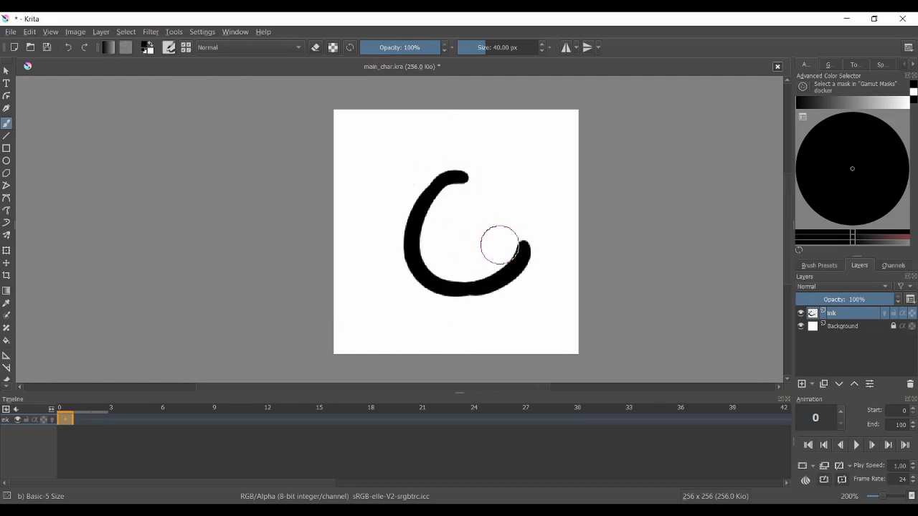
{"action": "key", "text": "ctrl+z"}
{"action": "left_click_drag", "start_coordinate": [473, 287], "coordinate": [515, 257]}
{"action": "left_click_drag", "start_coordinate": [465, 181], "coordinate": [517, 255]}
{"action": "mouse_move", "coordinate": [509, 222]}
{"action": "left_mouse_down"}
{"action": "mouse_move", "coordinate": [517, 251]}
{"action": "mouse_move", "coordinate": [484, 264]}
{"action": "left_mouse_up"}
Recentre the outline and paint two round dot eyes with a small H-shaped mouth between them.
{"action": "key", "text": "t"}
{"action": "key", "text": "b"}
{"action": "left_click", "coordinate": [419, 229]}
{"action": "left_click_drag", "start_coordinate": [441, 242], "coordinate": [466, 245]}
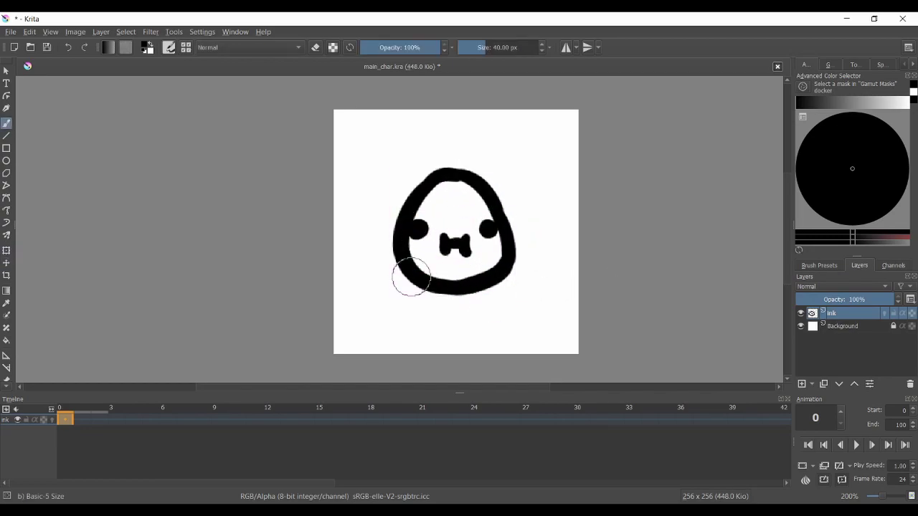
Draw two small looped feet under the body, one on each side, and save the document.
{"action": "left_click_drag", "start_coordinate": [422, 288], "coordinate": [399, 281]}
{"action": "left_click_drag", "start_coordinate": [493, 284], "coordinate": [513, 285]}
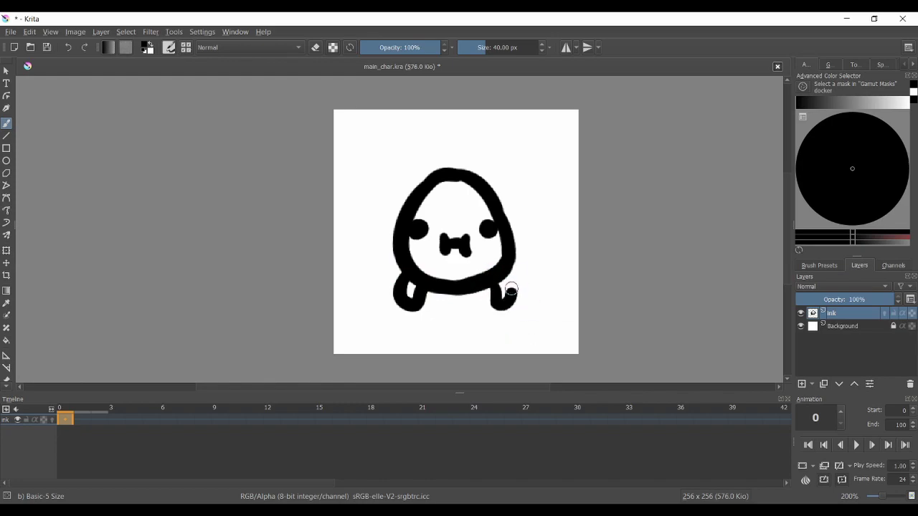
{"action": "key", "text": "ctrl+s"}
Move the whole character drawing slightly upward to centre it on the canvas.
{"action": "key", "text": "t"}
{"action": "left_click_drag", "start_coordinate": [487, 332], "coordinate": [488, 327]}
{"action": "key", "text": "ctrl+r"}
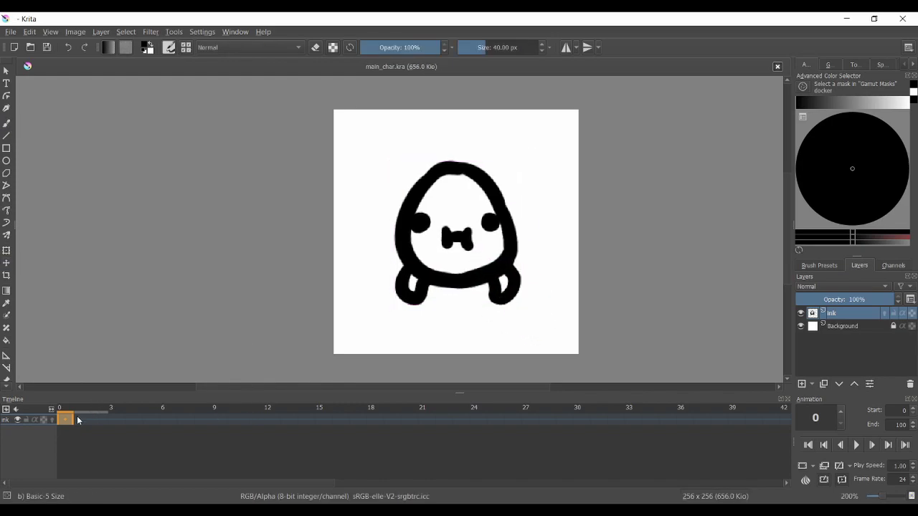
Duplicate the character keyframe to frame 1 of the ink layer with onion skins turned on.
{"action": "left_click_drag", "start_coordinate": [65, 419], "coordinate": [81, 421]}
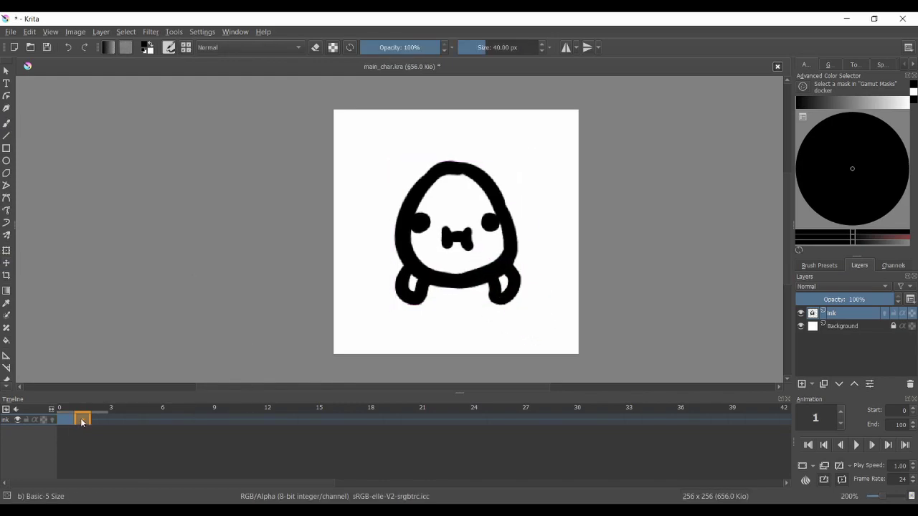
{"action": "right_click", "coordinate": [82, 421]}
{"action": "left_click", "coordinate": [134, 399]}
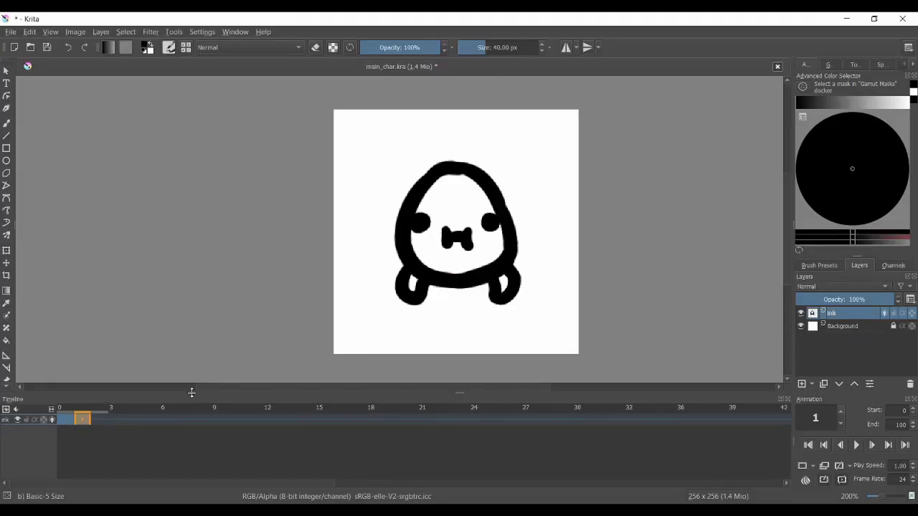
{"action": "key", "text": "t"}
{"action": "left_click_drag", "start_coordinate": [466, 237], "coordinate": [509, 267]}
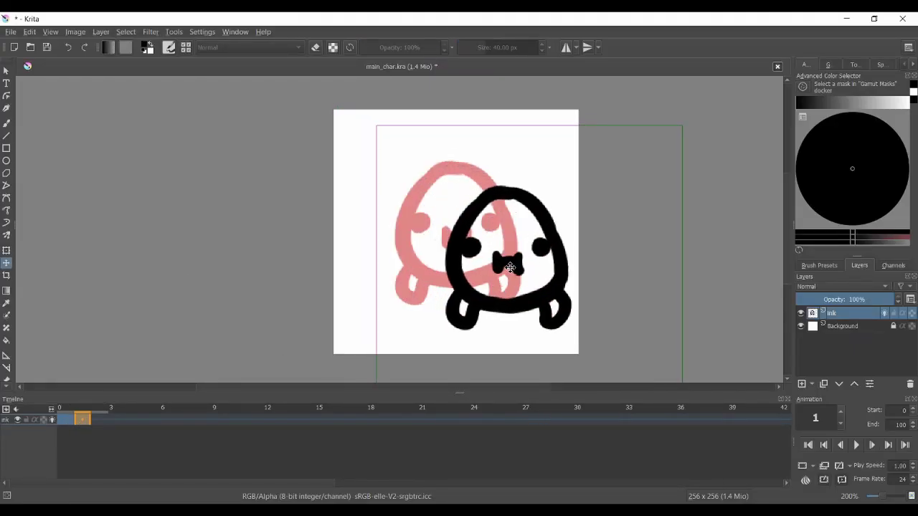
{"action": "key", "text": "ctrl+z"}
Squash the frame 1 character vertically, widen it slightly, and move it so its feet line up with the previous frame's.
{"action": "key", "text": "ctrl+t"}
{"action": "left_click_drag", "start_coordinate": [478, 103], "coordinate": [478, 155]}
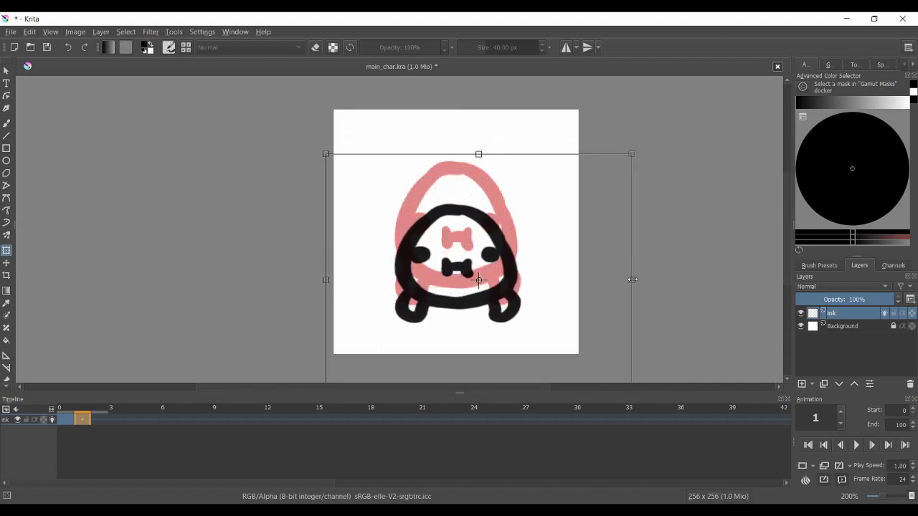
{"action": "left_click_drag", "start_coordinate": [633, 279], "coordinate": [661, 280]}
{"action": "key", "text": "t"}
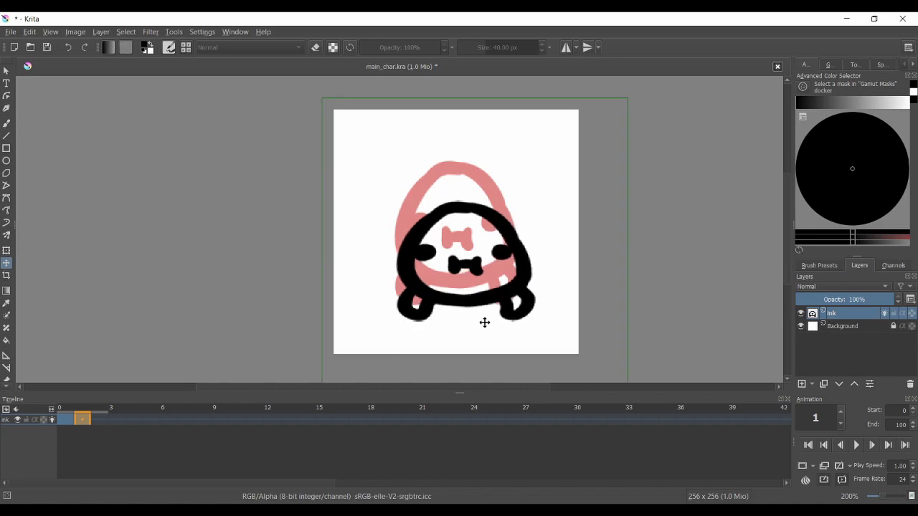
{"action": "left_click_drag", "start_coordinate": [485, 323], "coordinate": [479, 313]}
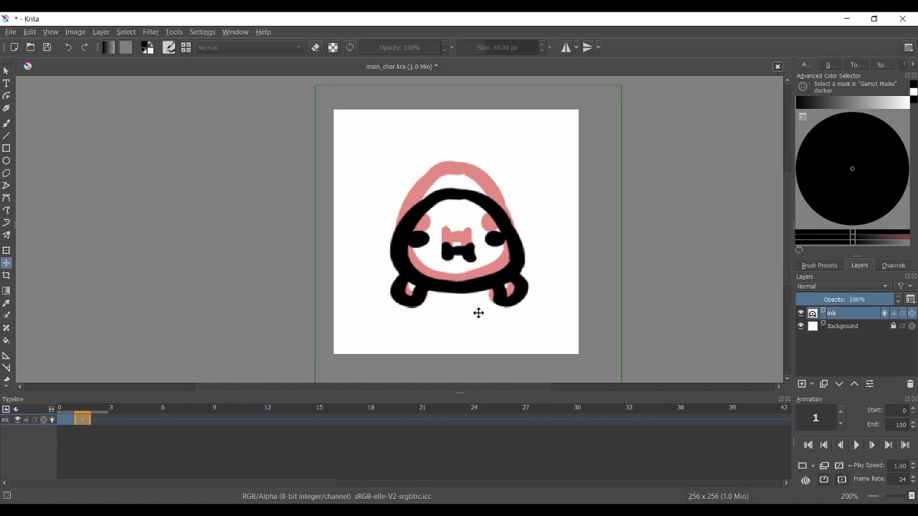
Insert a copy of the frame 0 pose at frame 1 of the ink layer, ahead of the squashed pose at frame 2.
{"action": "key", "text": "ctrl+r"}
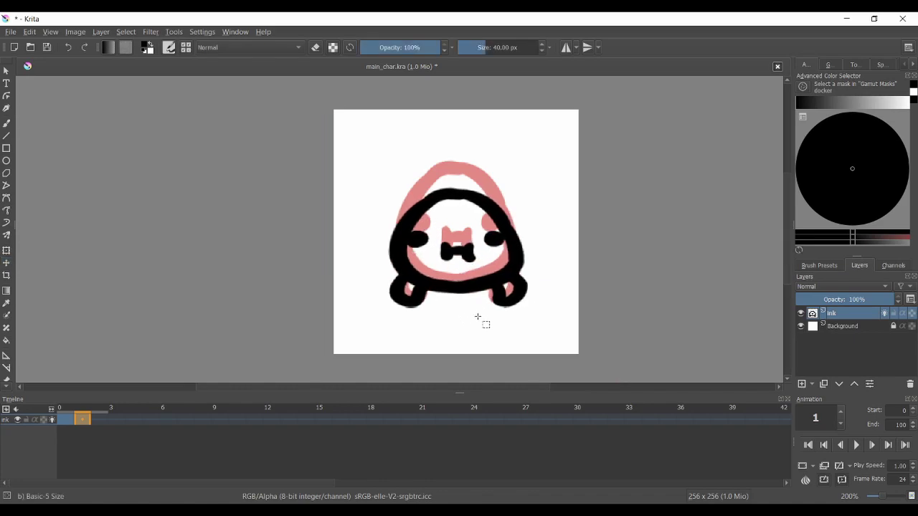
{"action": "left_click", "coordinate": [67, 422]}
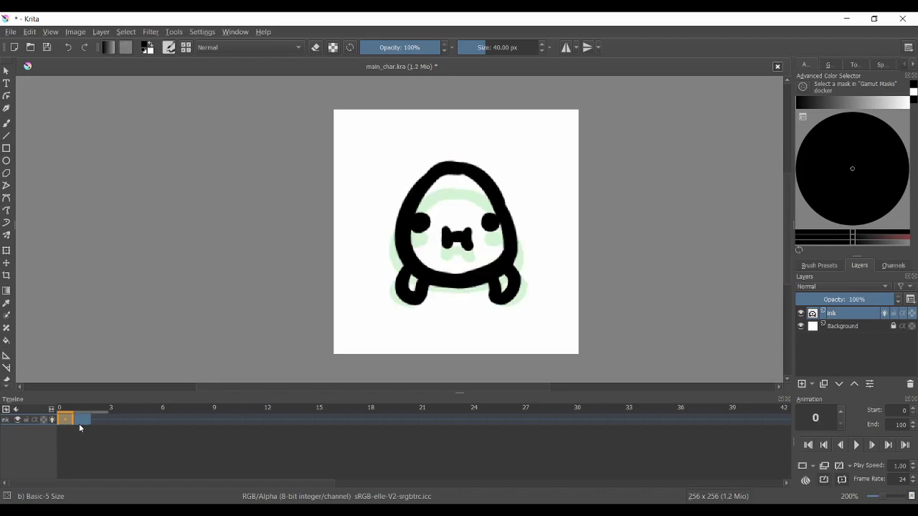
{"action": "left_click", "coordinate": [84, 422]}
{"action": "left_click", "coordinate": [83, 422]}
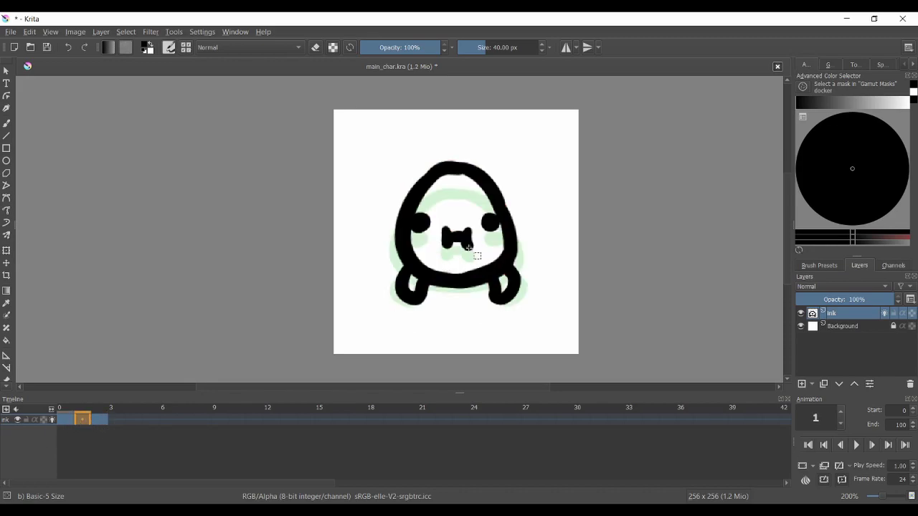
Squash the frame 1 character halfway towards the flattened pose, widen it slightly, and align its feet with the neighbouring frames.
{"action": "key", "text": "ctrl+t"}
{"action": "left_click_drag", "start_coordinate": [467, 146], "coordinate": [467, 161]}
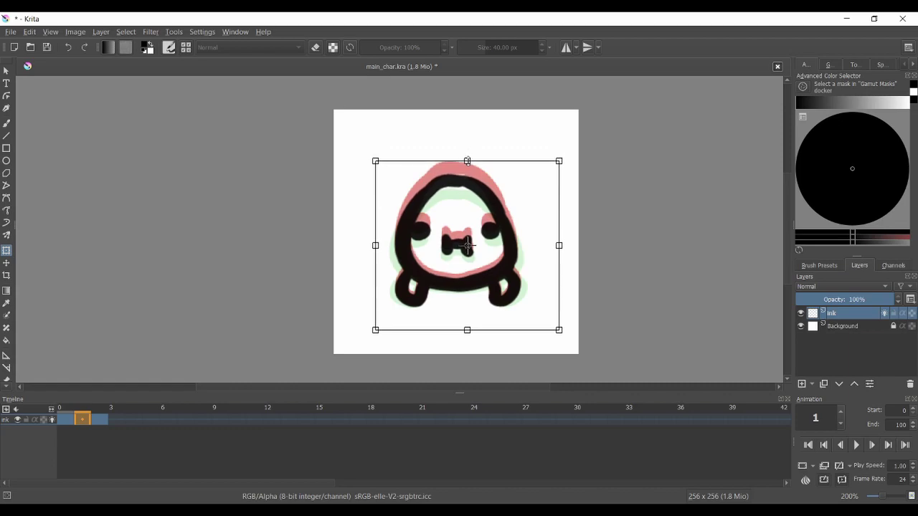
{"action": "left_click_drag", "start_coordinate": [559, 245], "coordinate": [576, 245]}
{"action": "key", "text": "t"}
{"action": "left_click_drag", "start_coordinate": [471, 264], "coordinate": [460, 265]}
{"action": "key", "text": "b"}
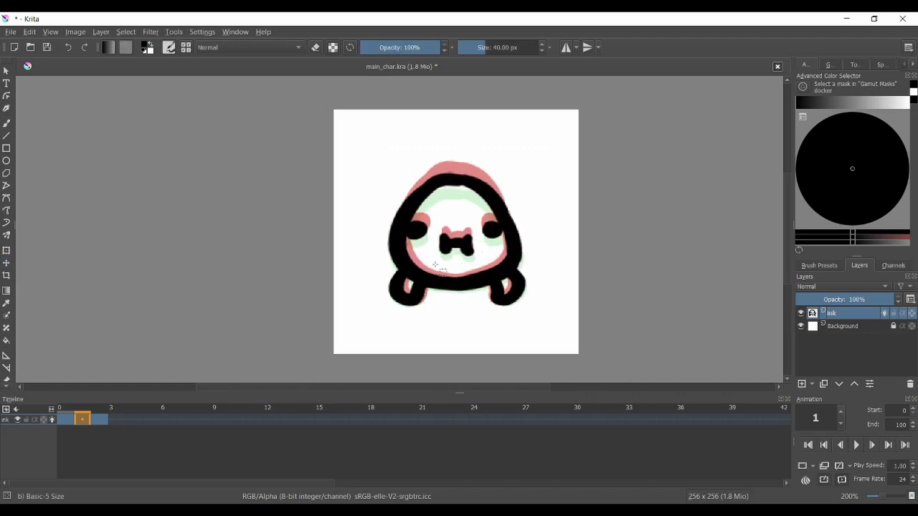
Flip back and forth through ink frames 0 to 2 to examine the squash motion.
{"action": "key", "text": "Left"}
{"action": "key", "text": "Right"}
{"action": "key", "text": "Right"}
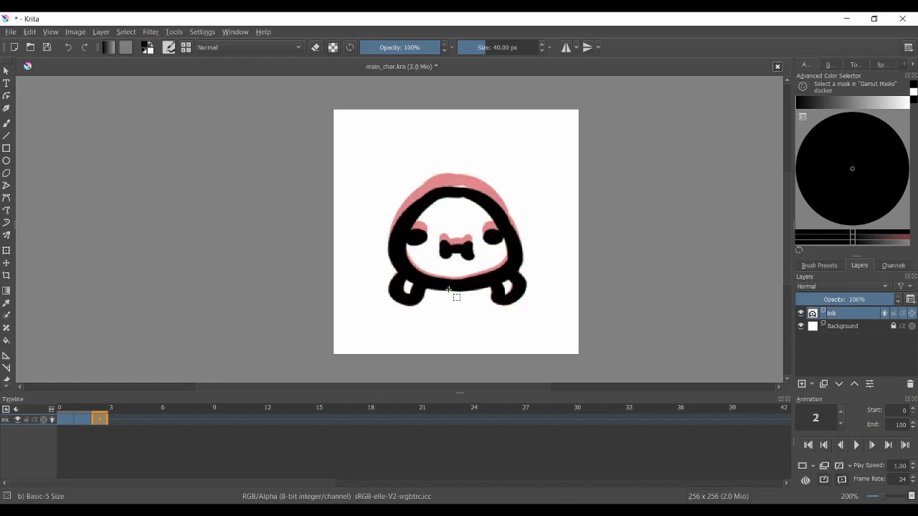
{"action": "key", "text": "Left"}
{"action": "key", "text": "Left"}
{"action": "key", "text": "Right"}
{"action": "key", "text": "Right"}
{"action": "key", "text": "Left"}
{"action": "key", "text": "Left"}
{"action": "scroll", "coordinate": [449, 289], "scroll_direction": "down", "scroll_amount": 2}
{"action": "key", "text": "Right"}
{"action": "key", "text": "Right"}
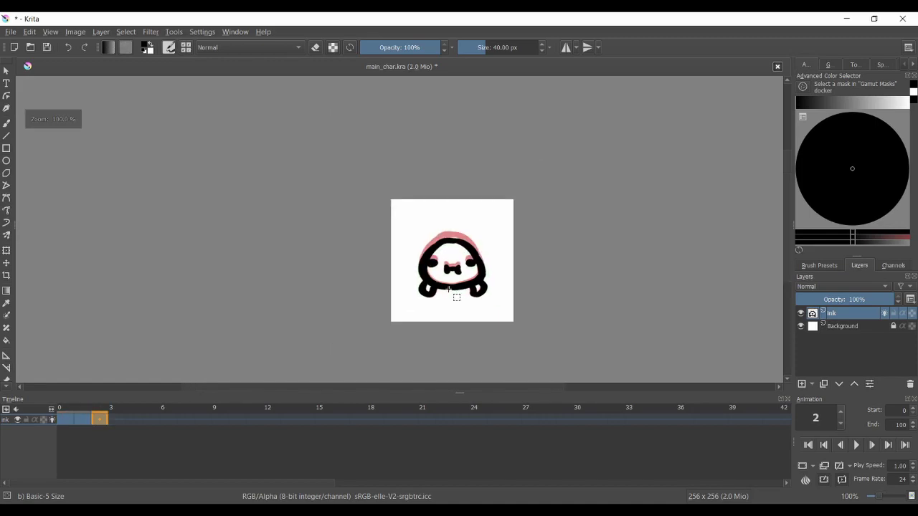
{"action": "key", "text": "Left"}
{"action": "key", "text": "Left"}
{"action": "key", "text": "Right"}
{"action": "key", "text": "Right"}
{"action": "key", "text": "Left"}
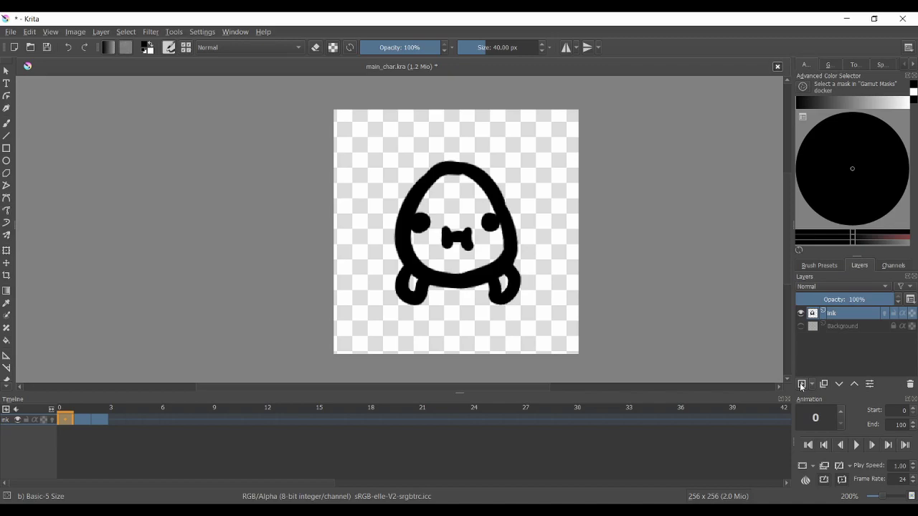
Add a new paint layer below the ink layer and name it color.
{"action": "left_click", "coordinate": [801, 384]}
{"action": "left_click_drag", "start_coordinate": [837, 321], "coordinate": [837, 337]}
{"action": "double_click", "coordinate": [837, 332]}
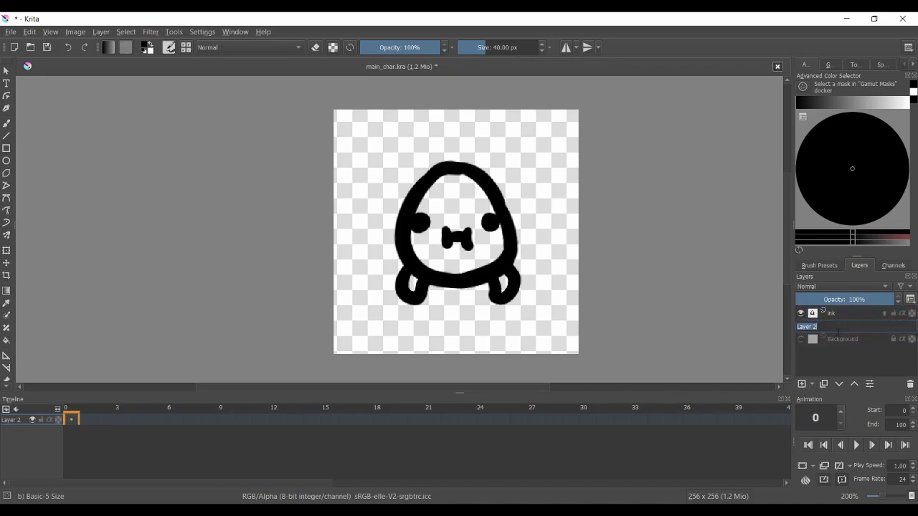
{"action": "type", "text": "color"}
{"action": "key", "text": "Return"}
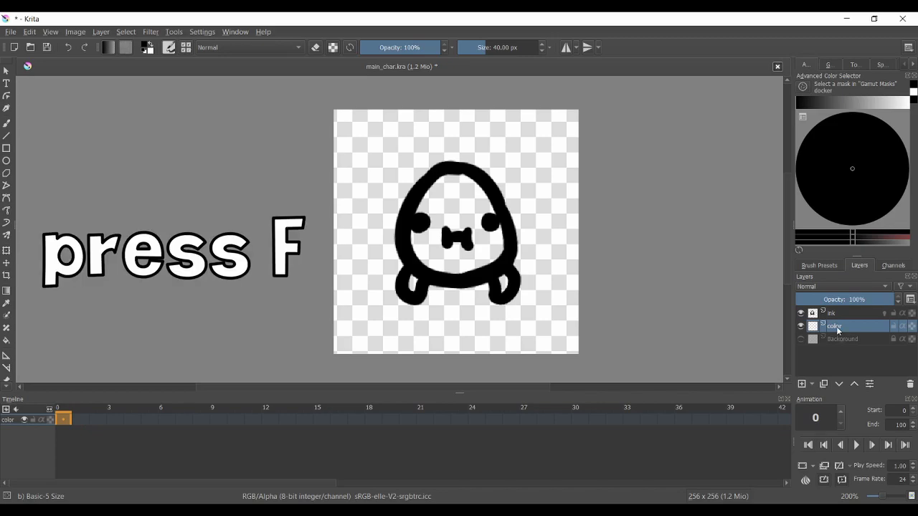
Fill the character's body and feet with white on frame 0 of the color layer.
{"action": "left_click", "coordinate": [852, 111]}
{"action": "key", "text": "f"}
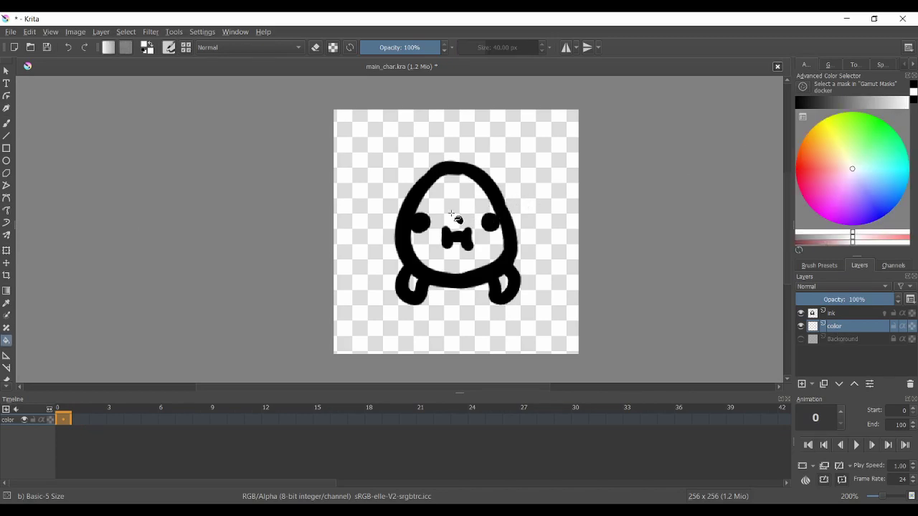
{"action": "left_click", "coordinate": [459, 221]}
{"action": "scroll", "coordinate": [443, 278], "scroll_direction": "up", "scroll_amount": 2}
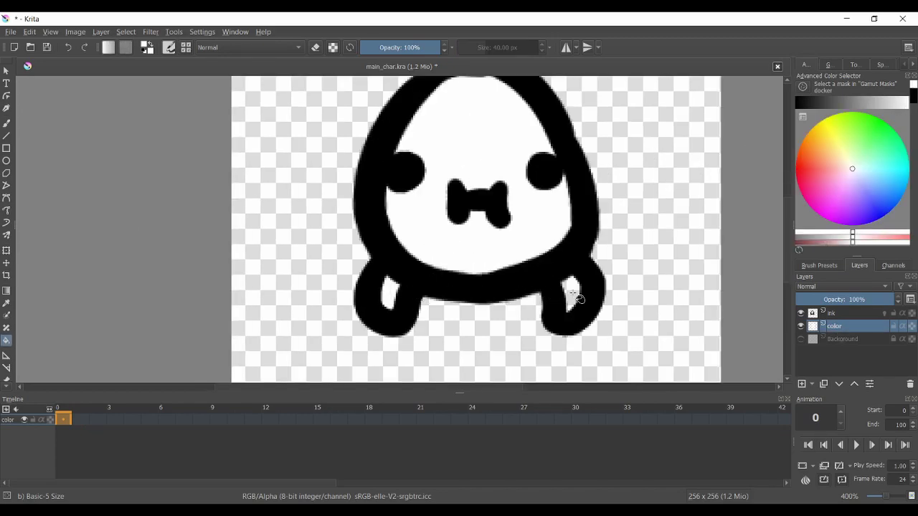
Add keyframes at frames 1 and 2 of the color layer, fill the character with white on both, and save the document.
{"action": "right_click", "coordinate": [67, 425]}
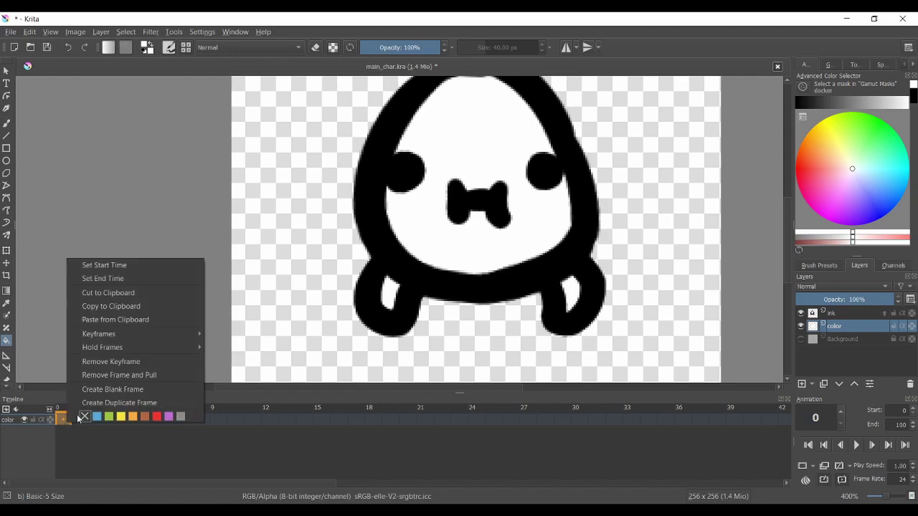
{"action": "left_click", "coordinate": [95, 404]}
{"action": "scroll", "coordinate": [373, 262], "scroll_direction": "down", "scroll_amount": 1}
{"action": "key", "text": "Right"}
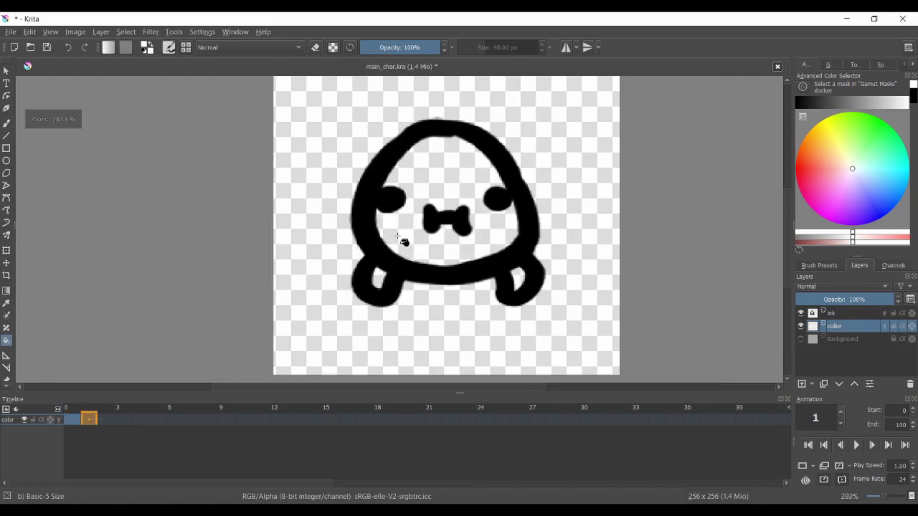
{"action": "left_click", "coordinate": [399, 235]}
{"action": "key", "text": "Right"}
{"action": "left_click", "coordinate": [433, 261]}
{"action": "scroll", "coordinate": [484, 304], "scroll_direction": "down", "scroll_amount": 3}
{"action": "key", "text": "ctrl+s"}
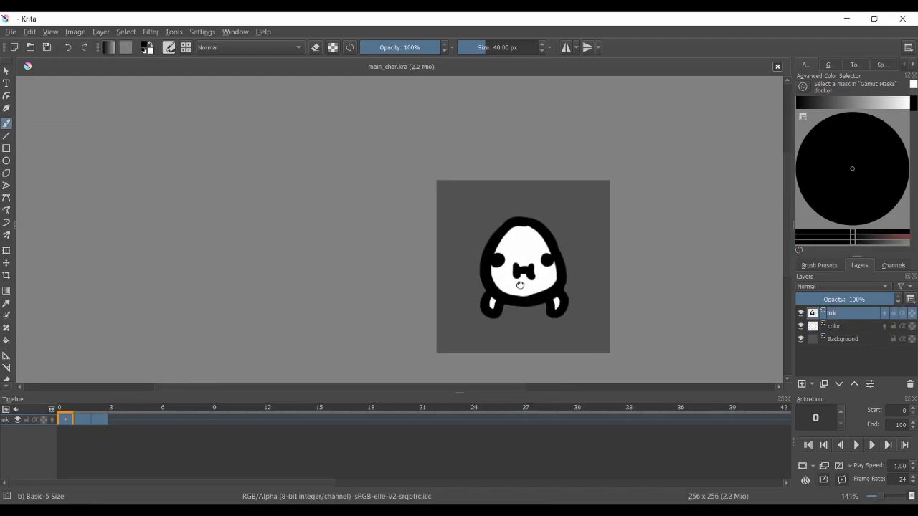
Create an empty keyframe at frame 3 on both the ink and color layers.
{"action": "scroll", "coordinate": [509, 278], "scroll_direction": "up", "scroll_amount": 2}
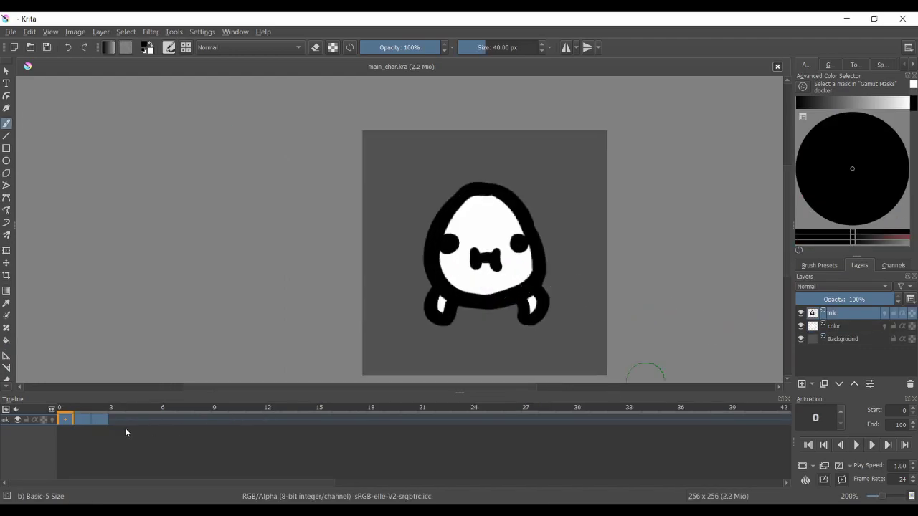
{"action": "left_click", "coordinate": [117, 423]}
{"action": "key", "text": "Delete"}
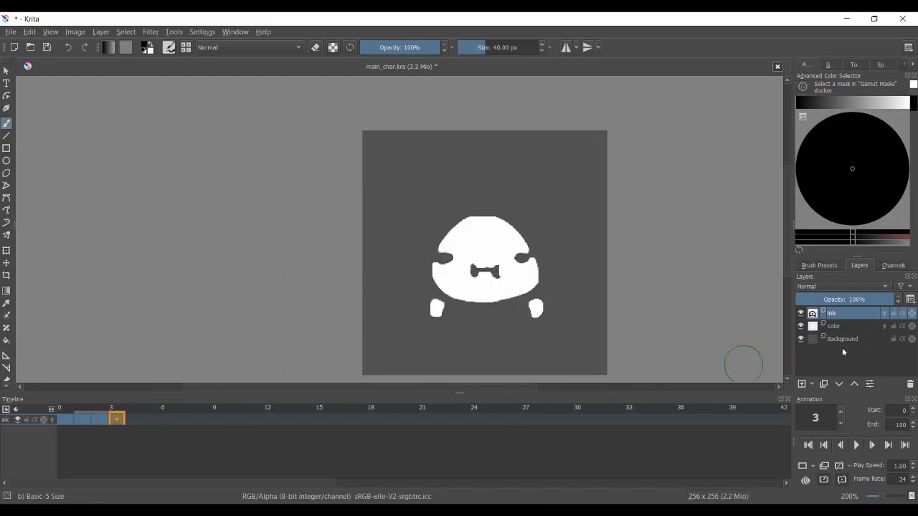
{"action": "left_click", "coordinate": [832, 325]}
{"action": "left_click", "coordinate": [129, 425]}
{"action": "key", "text": "Delete"}
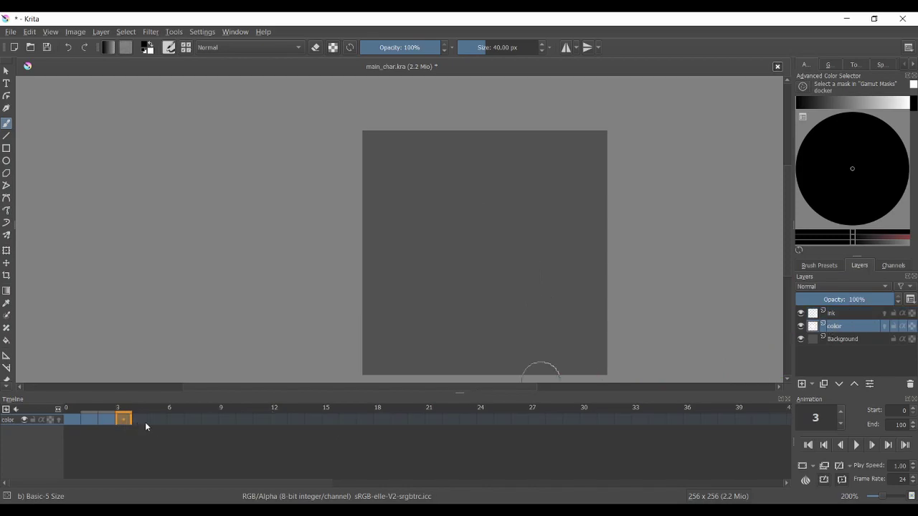
Turn on onion skins for the ink layer and draw a left-leaning egg character with face and two feet on frame 3.
{"action": "left_click", "coordinate": [846, 313]}
{"action": "left_click", "coordinate": [51, 420]}
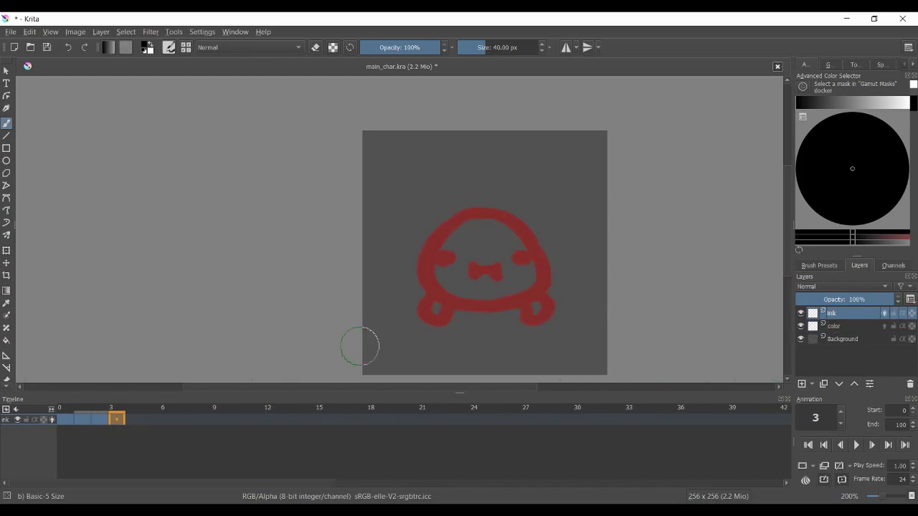
{"action": "mouse_move", "coordinate": [425, 194]}
{"action": "left_mouse_down"}
{"action": "mouse_move", "coordinate": [518, 241]}
{"action": "mouse_move", "coordinate": [493, 233]}
{"action": "left_mouse_up"}
{"action": "left_click", "coordinate": [445, 237]}
{"action": "left_click", "coordinate": [502, 215]}
{"action": "left_click_drag", "start_coordinate": [436, 289], "coordinate": [450, 301]}
{"action": "left_click_drag", "start_coordinate": [513, 260], "coordinate": [524, 274]}
Draw a shorter, squat body with face and two feet on ink frame 4 and nudge the drawing slightly up and left.
{"action": "key", "text": "Right"}
{"action": "left_click_drag", "start_coordinate": [506, 208], "coordinate": [466, 203]}
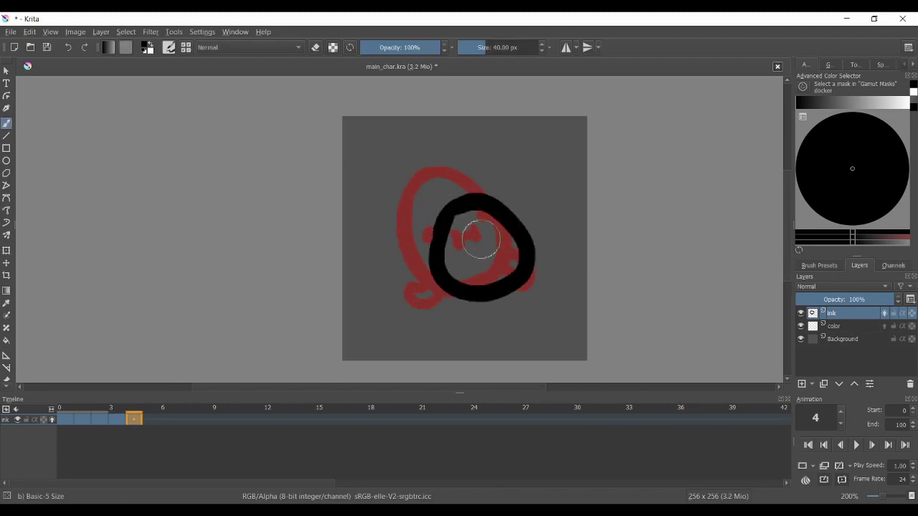
{"action": "left_click_drag", "start_coordinate": [430, 278], "coordinate": [450, 298]}
{"action": "key", "text": "Left"}
{"action": "key", "text": "Right"}
{"action": "key", "text": "t"}
{"action": "left_click_drag", "start_coordinate": [537, 306], "coordinate": [529, 301]}
{"action": "key", "text": "b"}
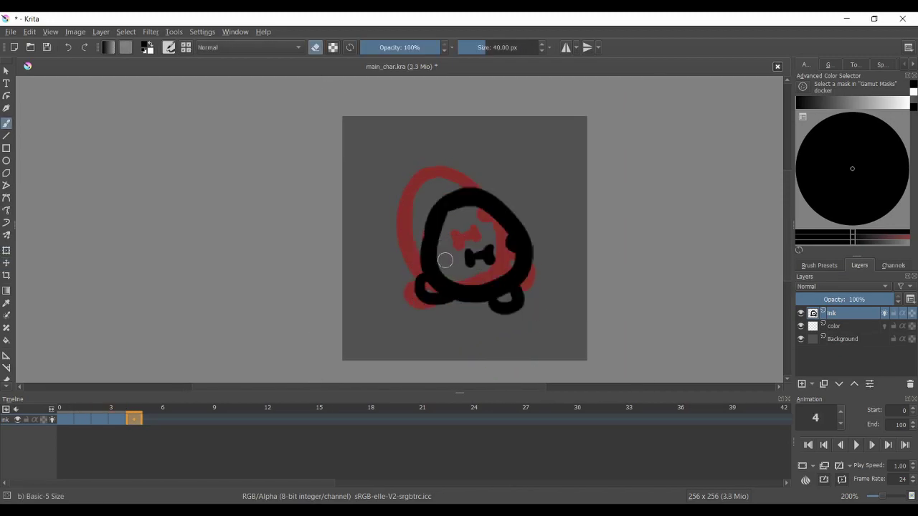
Draw a right-leaning egg character with face and two feet on ink frame 5.
{"action": "key", "text": "Left"}
{"action": "key", "text": "Right"}
{"action": "key", "text": "Right"}
{"action": "mouse_move", "coordinate": [502, 179]}
{"action": "left_mouse_down"}
{"action": "mouse_move", "coordinate": [477, 294]}
{"action": "mouse_move", "coordinate": [526, 234]}
{"action": "mouse_move", "coordinate": [508, 288]}
{"action": "left_mouse_up"}
{"action": "key", "text": "e"}
Draw a nearly upright egg character with eyes, mouth and overlapping feet on ink frame 6, and save the document.
{"action": "key", "text": "Left"}
{"action": "key", "text": "Right"}
{"action": "key", "text": "Right"}
{"action": "left_click_drag", "start_coordinate": [465, 170], "coordinate": [480, 277]}
{"action": "left_click", "coordinate": [450, 230]}
{"action": "left_click", "coordinate": [499, 227]}
{"action": "mouse_move", "coordinate": [471, 242]}
{"action": "left_mouse_down"}
{"action": "mouse_move", "coordinate": [487, 243]}
{"action": "mouse_move", "coordinate": [452, 273]}
{"action": "left_mouse_up"}
{"action": "key", "text": "t"}
{"action": "key", "text": "Page_Down"}
{"action": "key", "text": "Page_Up"}
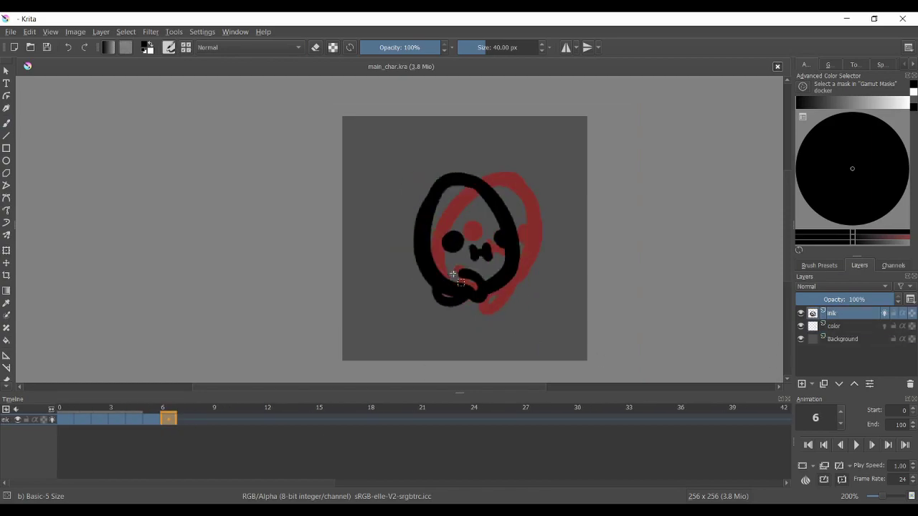
Draw a left-tilted egg character with face and feet on ink frame 7 and compare it with frame 6.
{"action": "key", "text": "Right"}
{"action": "key", "text": "b"}
{"action": "mouse_move", "coordinate": [512, 280]}
{"action": "left_mouse_down"}
{"action": "mouse_move", "coordinate": [408, 219]}
{"action": "mouse_move", "coordinate": [486, 220]}
{"action": "left_mouse_up"}
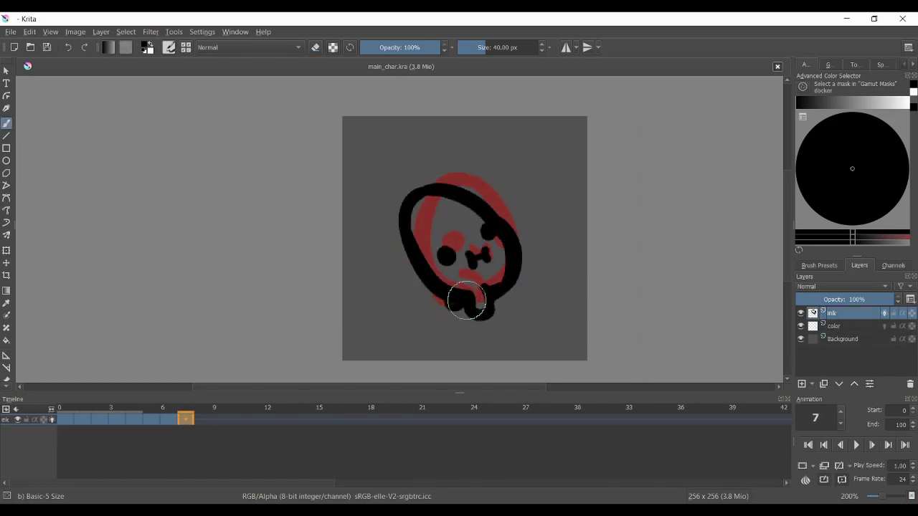
{"action": "key", "text": "Left"}
{"action": "key", "text": "Right"}
{"action": "key", "text": "Left"}
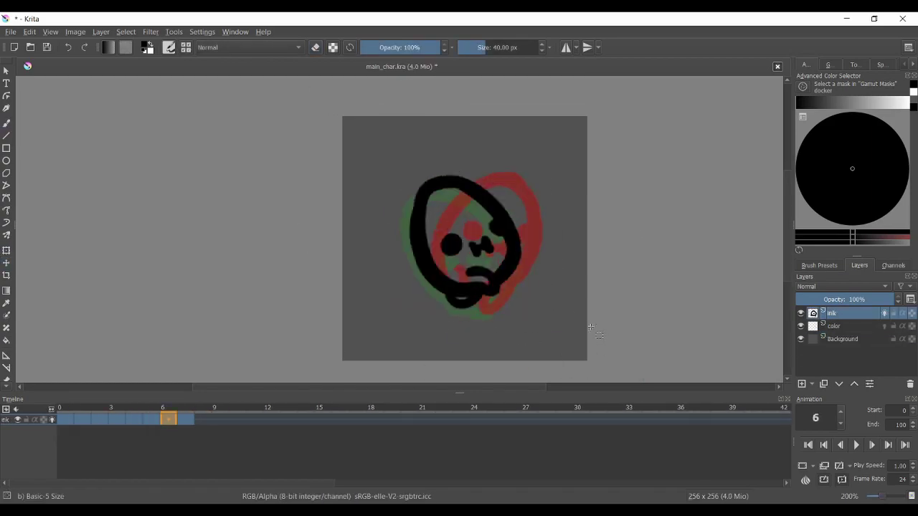
Copy the frame 3 drawing to frame 9 of the ink layer as an onion-skin reference and go to frame 8.
{"action": "right_click", "coordinate": [117, 419]}
{"action": "left_click", "coordinate": [186, 338]}
{"action": "left_click", "coordinate": [203, 420]}
Draw a left-tilted egg body with face and two feet on ink frame 8, between the frame 7 and frame 9 poses.
{"action": "key", "text": "b"}
{"action": "left_click_drag", "start_coordinate": [481, 304], "coordinate": [421, 191]}
{"action": "key", "text": "ctrl+z"}
{"action": "mouse_move", "coordinate": [448, 305]}
{"action": "left_mouse_down"}
{"action": "mouse_move", "coordinate": [428, 194]}
{"action": "mouse_move", "coordinate": [492, 294]}
{"action": "left_mouse_up"}
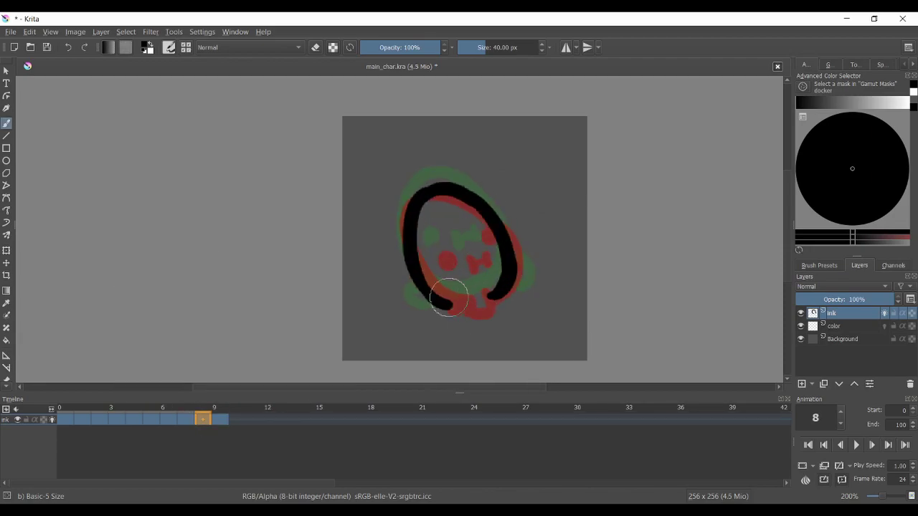
{"action": "key", "text": "b"}
{"action": "key", "text": "Left"}
{"action": "key", "text": "Left"}
{"action": "key", "text": "Left"}
{"action": "key", "text": "Right"}
{"action": "key", "text": "Right"}
{"action": "key", "text": "Right"}
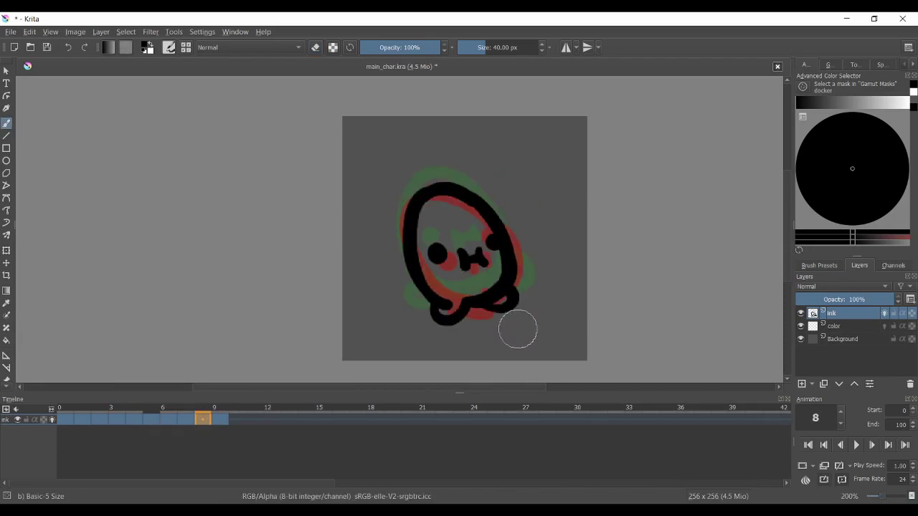
Step back and forth through the ink layer's walk frames to examine the walking motion.
{"action": "key", "text": "Left"}
{"action": "left_click", "coordinate": [832, 325]}
{"action": "left_click", "coordinate": [829, 314]}
{"action": "key", "text": "Left"}
{"action": "key", "text": "Left"}
{"action": "key", "text": "Left"}
{"action": "key", "text": "Left"}
{"action": "key", "text": "Left"}
{"action": "key", "text": "Left"}
{"action": "key", "text": "Right"}
{"action": "key", "text": "Right"}
{"action": "key", "text": "Right"}
{"action": "key", "text": "Right"}
{"action": "key", "text": "Right"}
{"action": "key", "text": "Right"}
{"action": "key", "text": "Right"}
{"action": "key", "text": "Right"}
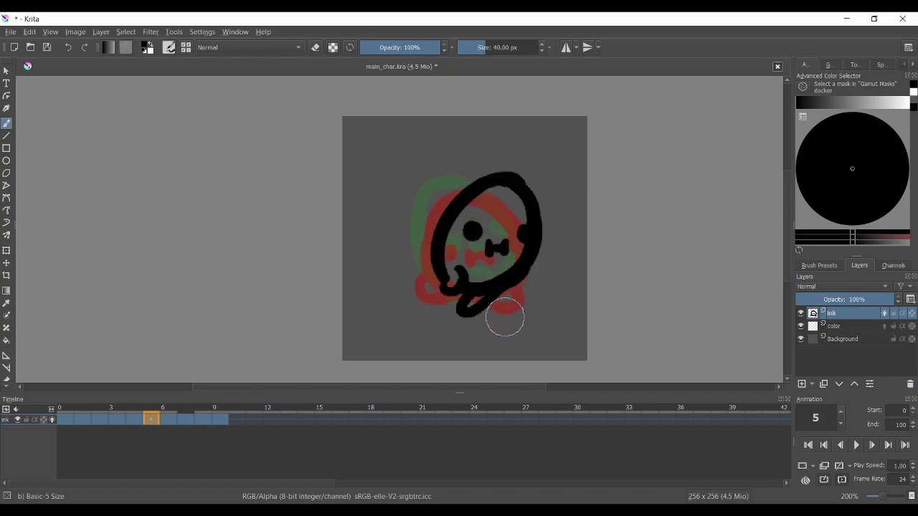
{"action": "key", "text": "Left"}
{"action": "key", "text": "Left"}
{"action": "key", "text": "Left"}
{"action": "key", "text": "Left"}
{"action": "key", "text": "Left"}
{"action": "key", "text": "Left"}
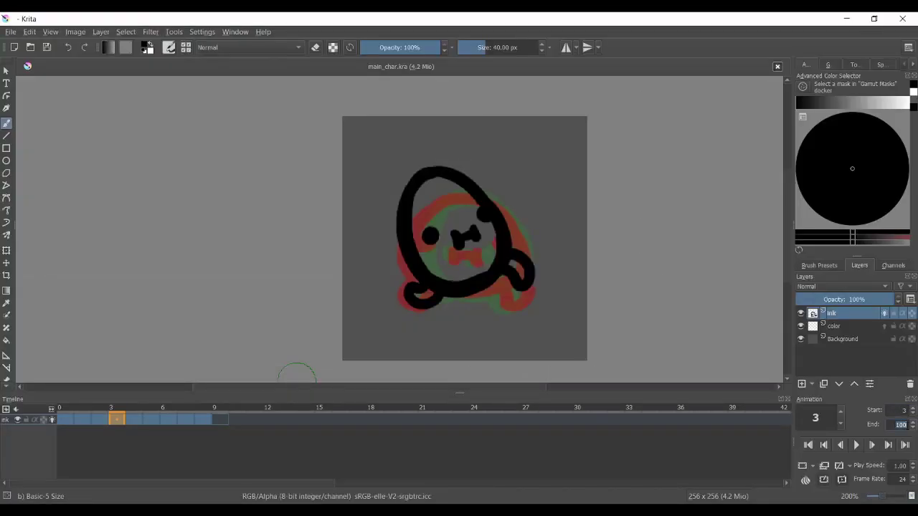
Play the walk cycle over frames 3 to 8 and set the frame rate to 9.
{"action": "left_click", "coordinate": [855, 445]}
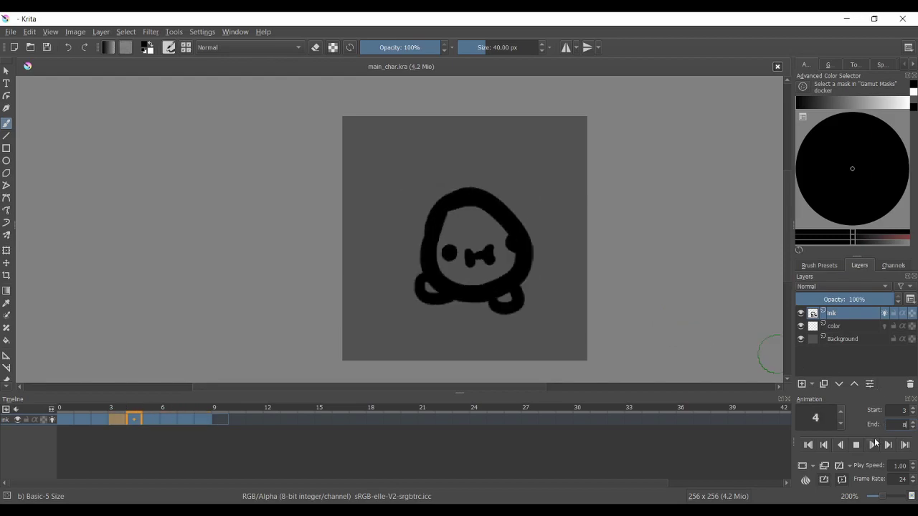
{"action": "left_click", "coordinate": [855, 445]}
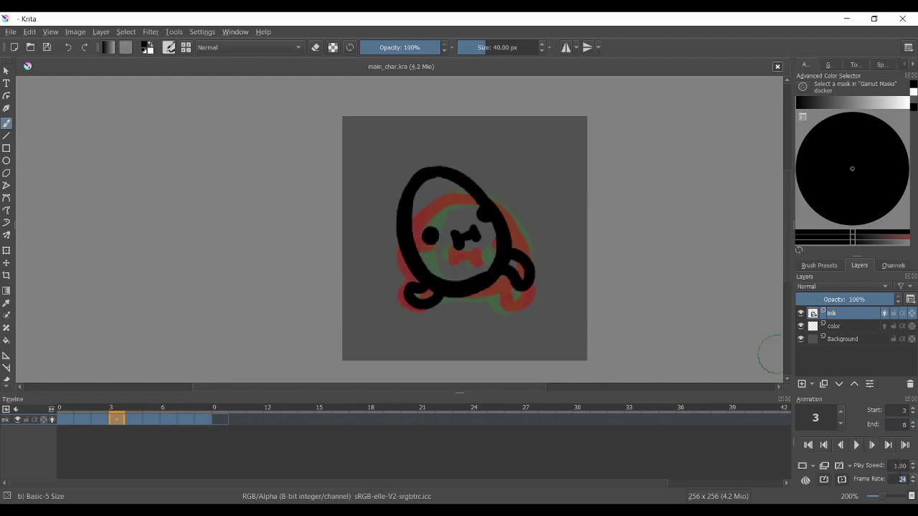
{"action": "scroll", "coordinate": [639, 279], "scroll_direction": "down", "scroll_amount": 2}
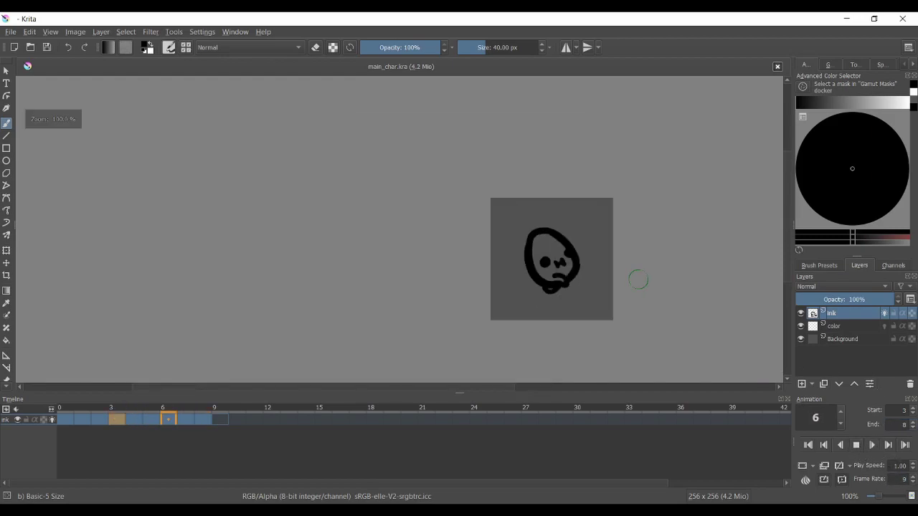
{"action": "scroll", "coordinate": [638, 284], "scroll_direction": "down", "scroll_amount": 1}
{"action": "left_click_drag", "start_coordinate": [638, 288], "coordinate": [547, 251]}
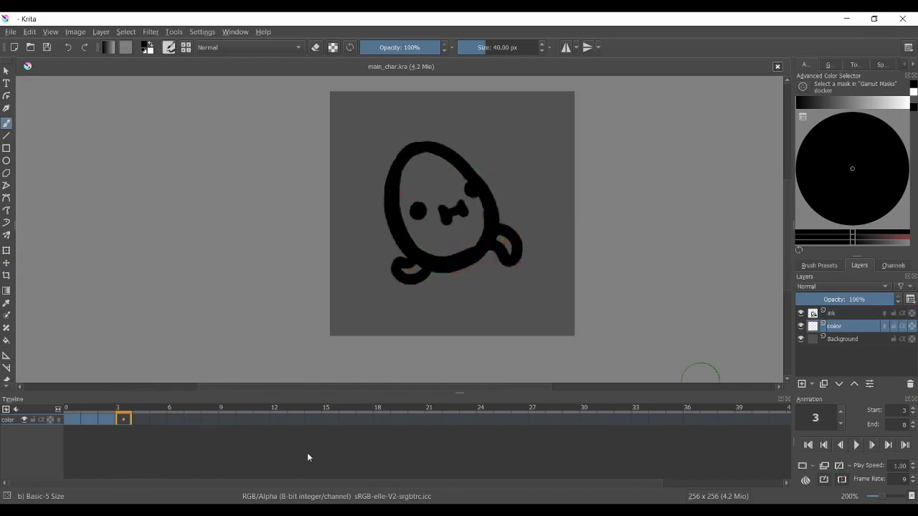
Fill the character's body and feet with white on color frames 3 to 8 and save the document.
{"action": "key", "text": "x"}
{"action": "left_click", "coordinate": [500, 281]}
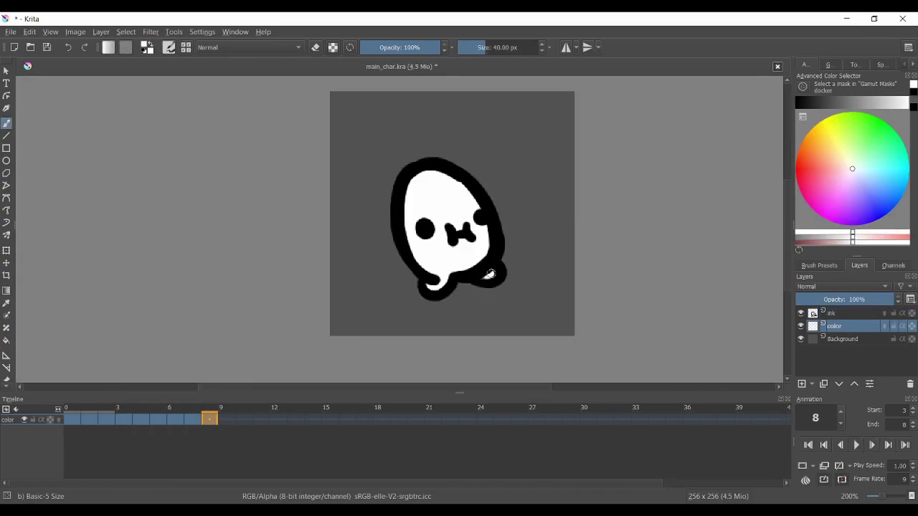
{"action": "scroll", "coordinate": [605, 233], "scroll_direction": "down", "scroll_amount": 2}
{"action": "key", "text": "ctrl+s"}
Scale the whole image down to 40 × 40 px with the Bicubic filter.
{"action": "key", "text": "Right"}
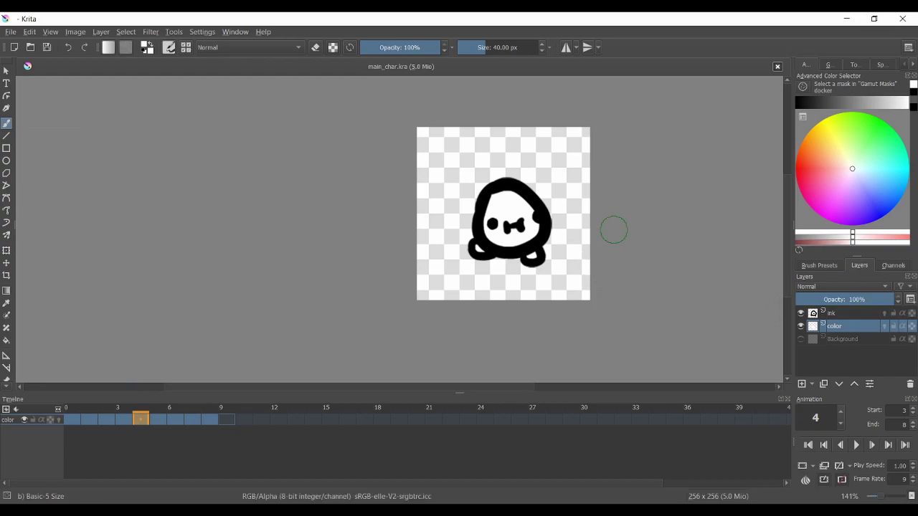
{"action": "left_click", "coordinate": [74, 32]}
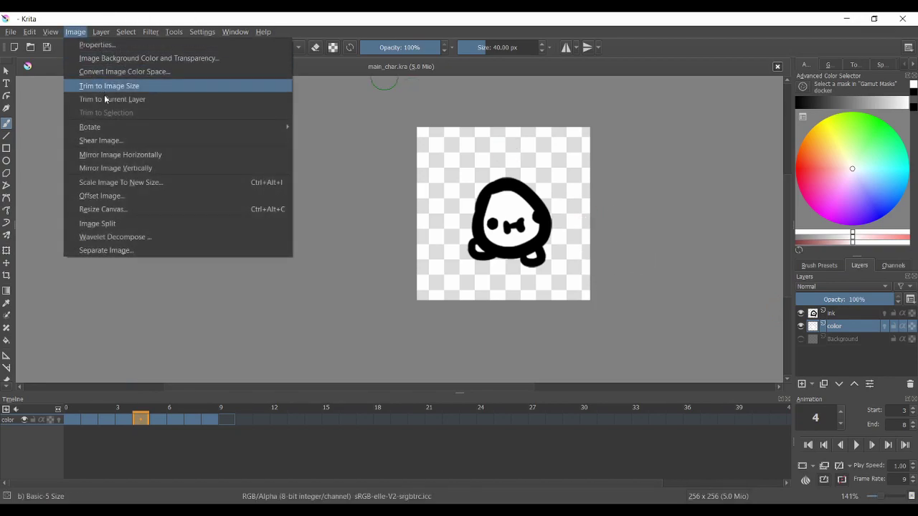
{"action": "left_click", "coordinate": [134, 184]}
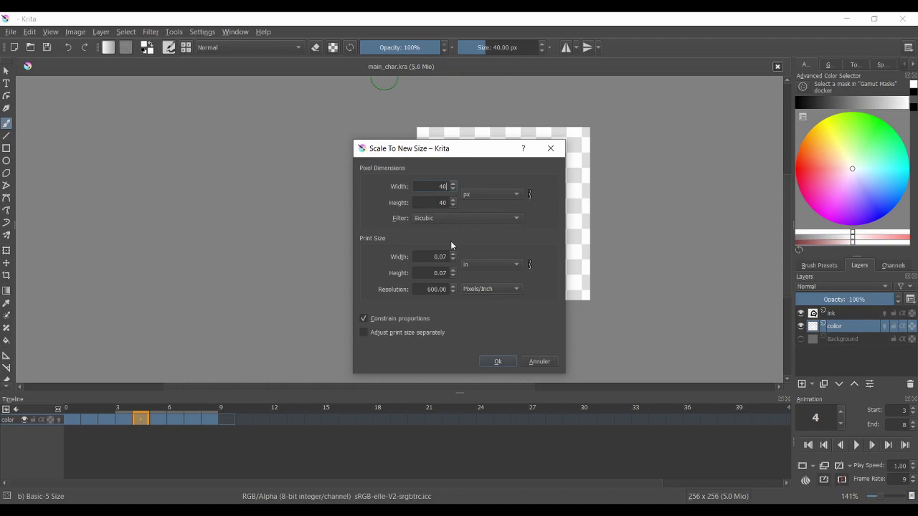
{"action": "left_click", "coordinate": [492, 358]}
{"action": "scroll", "coordinate": [583, 293], "scroll_direction": "up", "scroll_amount": 5}
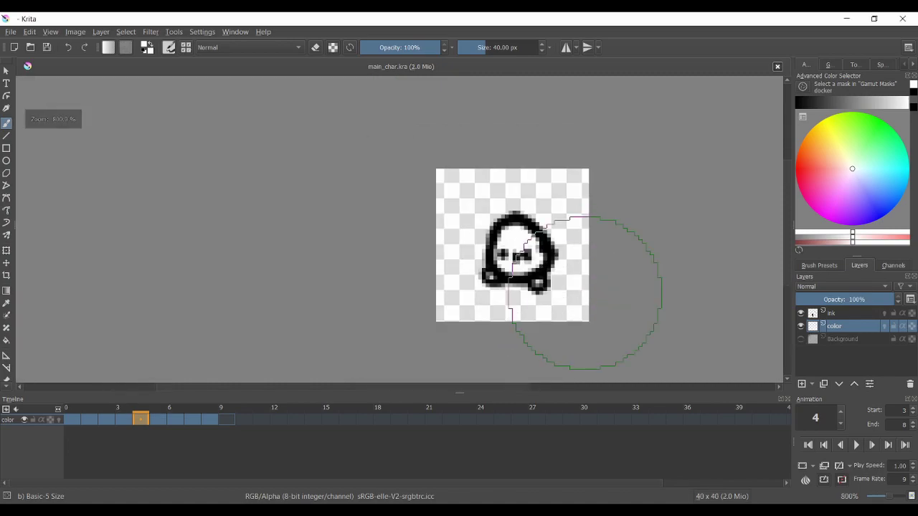
{"action": "scroll", "coordinate": [559, 271], "scroll_direction": "down", "scroll_amount": 1}
Render animation frames 0 to 8 as a PNG image sequence with base name frame into the potato folder.
{"action": "left_click", "coordinate": [12, 33]}
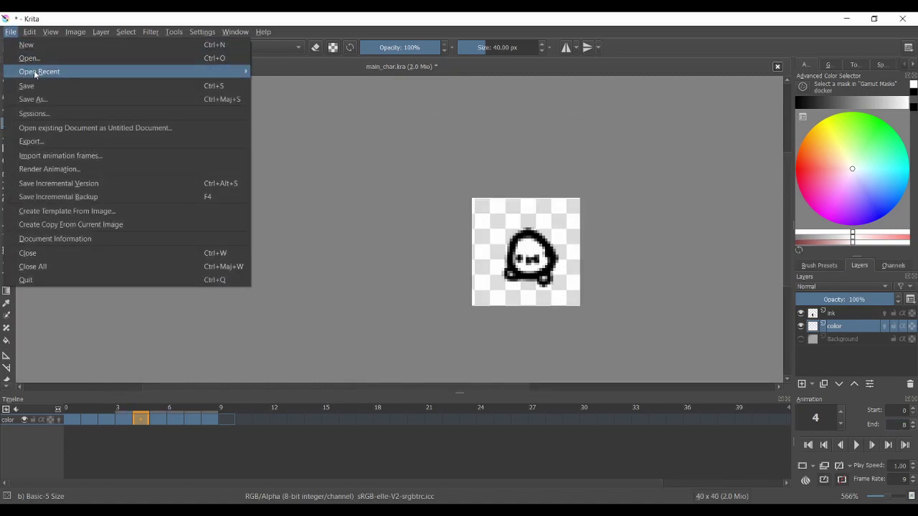
{"action": "left_click", "coordinate": [61, 170]}
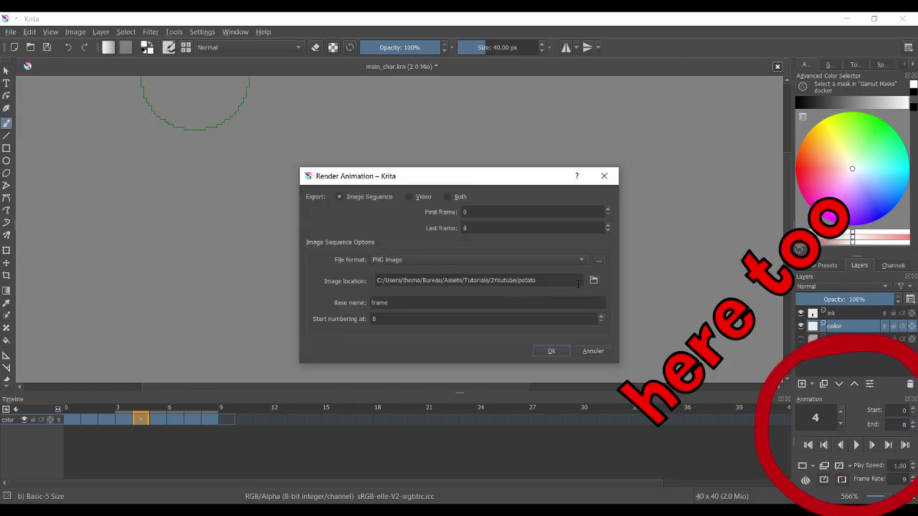
{"action": "left_click", "coordinate": [592, 280]}
{"action": "double_click", "coordinate": [441, 285]}
{"action": "left_click", "coordinate": [638, 442]}
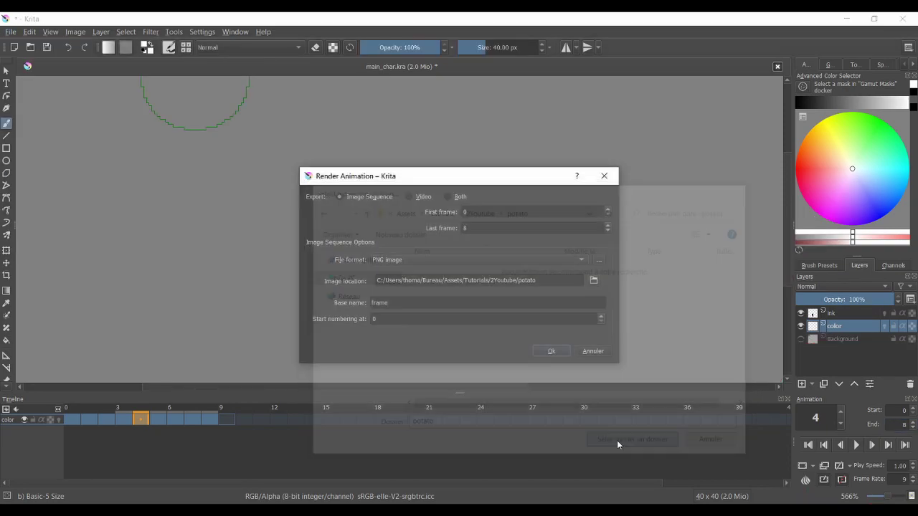
{"action": "left_click", "coordinate": [551, 351]}
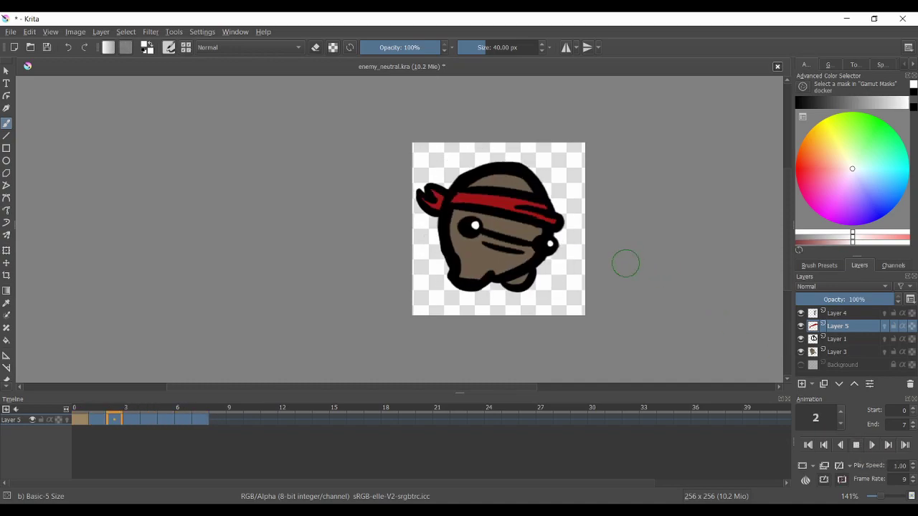
Hide Layer 5 and Layer 4 of the enemy_neutral character and play its animation.
{"action": "left_click", "coordinate": [800, 325]}
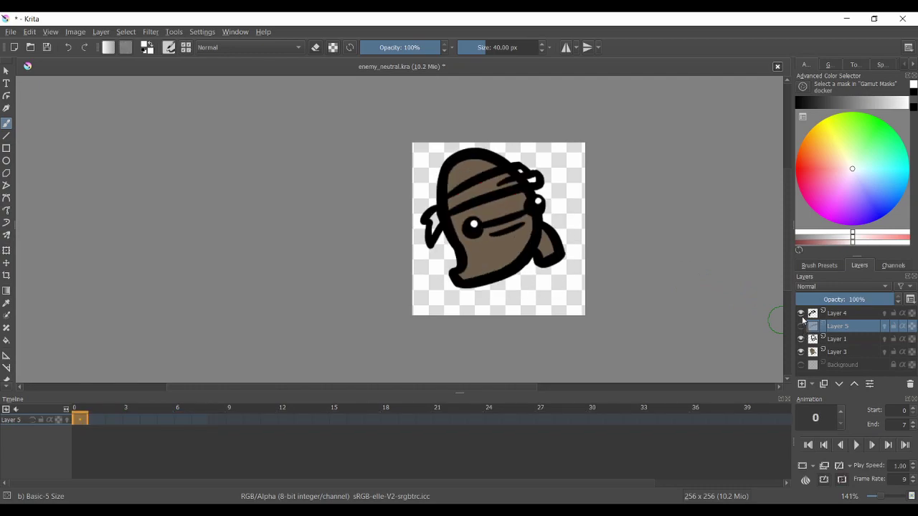
{"action": "left_click", "coordinate": [800, 313]}
{"action": "left_click", "coordinate": [855, 444]}
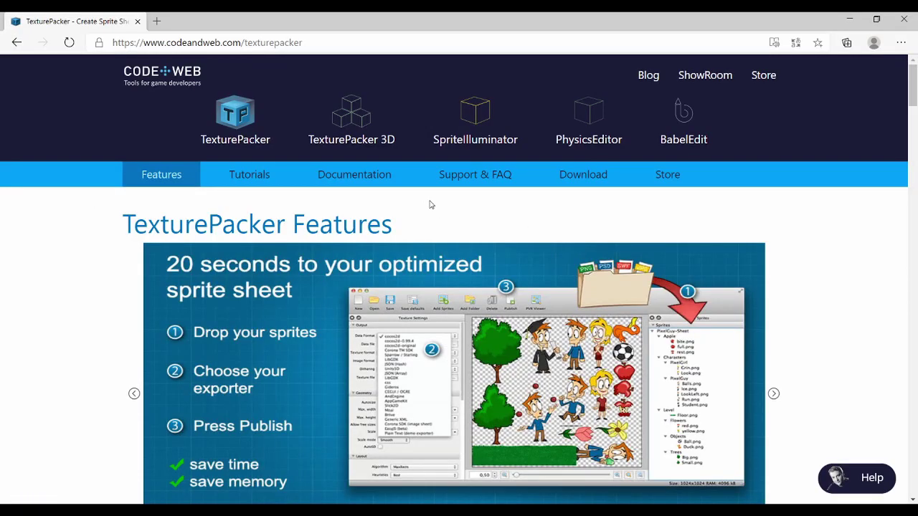
Switch to TexturePacker and add the potato folder of rendered frames as sprites.
{"action": "scroll", "coordinate": [360, 252], "scroll_direction": "down", "scroll_amount": 3}
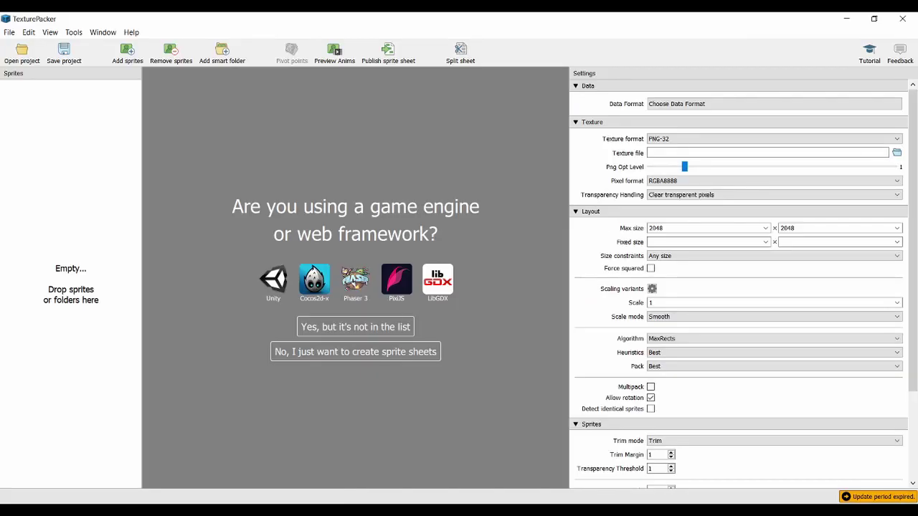
{"action": "key", "text": "alt+Tab"}
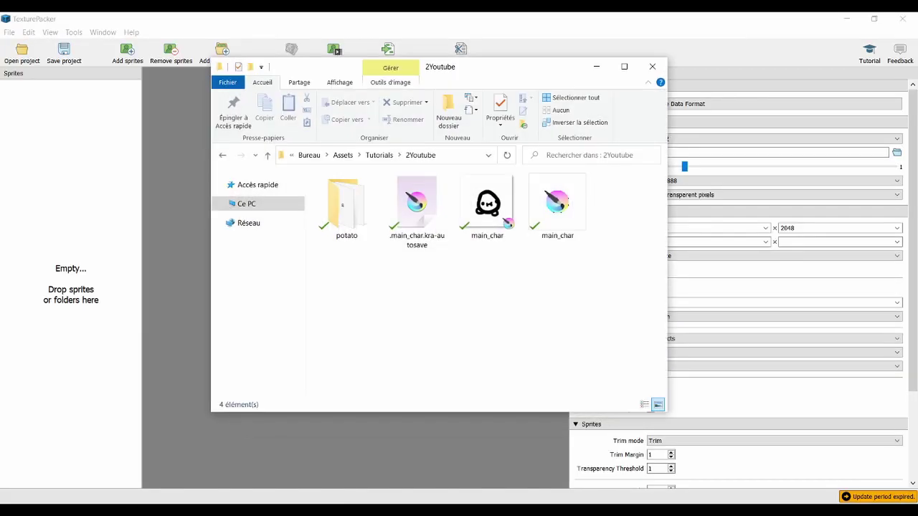
{"action": "left_click_drag", "start_coordinate": [351, 208], "coordinate": [80, 162]}
Set the sheet's texture format to PNG-8 (indexed), the packing algorithm to Basic and the trim mode to None.
{"action": "left_click", "coordinate": [675, 139]}
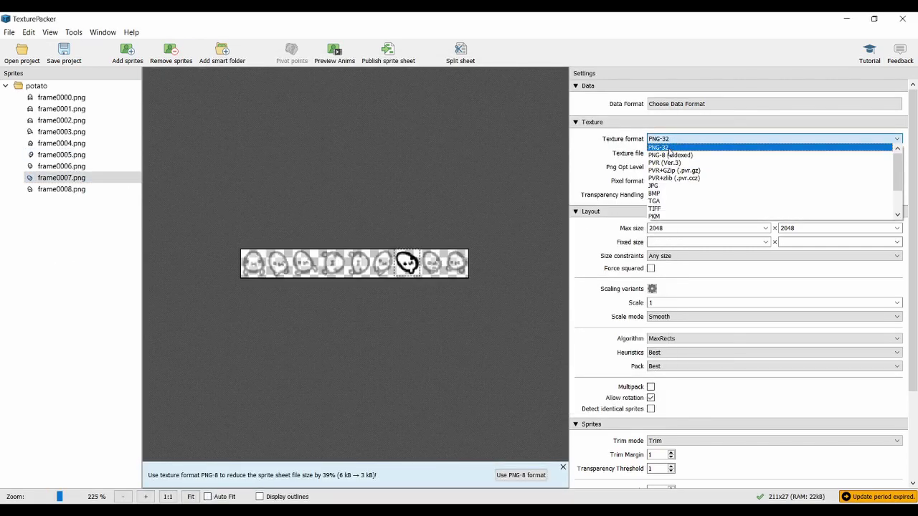
{"action": "left_click", "coordinate": [670, 155]}
{"action": "left_click", "coordinate": [670, 353]}
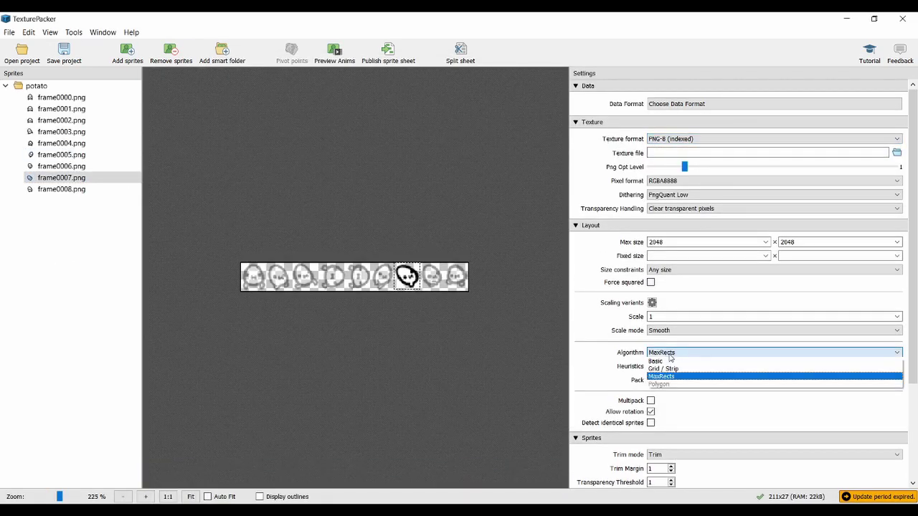
{"action": "left_click", "coordinate": [670, 361]}
{"action": "scroll", "coordinate": [670, 361], "scroll_direction": "down", "scroll_amount": 5}
{"action": "left_click", "coordinate": [670, 355]}
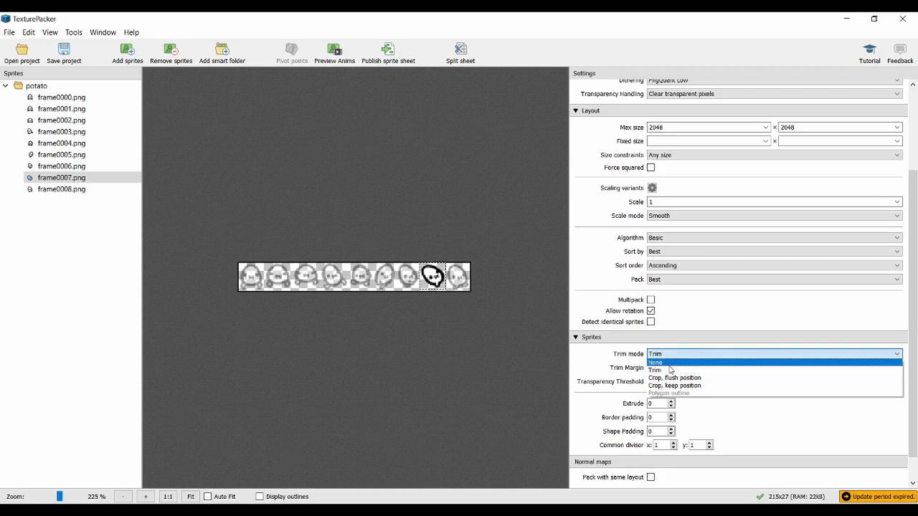
{"action": "left_click", "coordinate": [670, 367]}
{"action": "scroll", "coordinate": [669, 366], "scroll_direction": "up", "scroll_amount": 5}
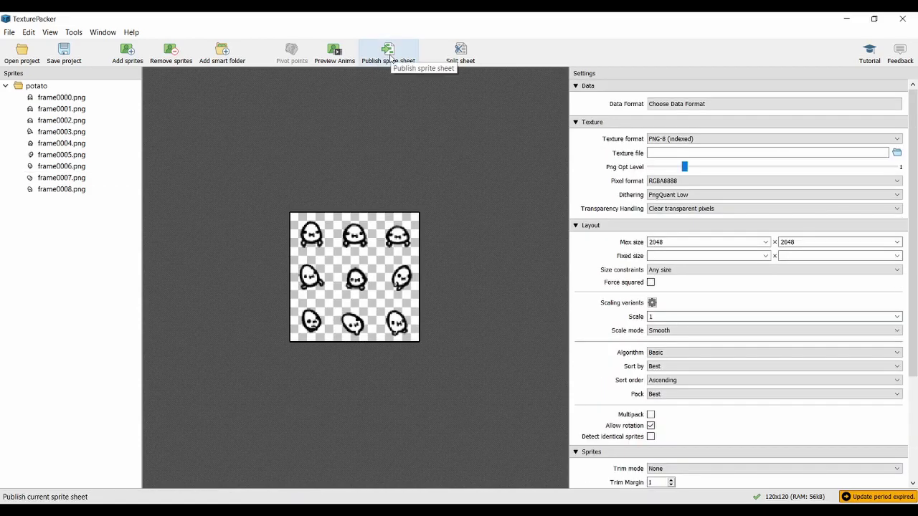
Publish the sprite sheet as potato in the potatosheet folder and close TexturePacker.
{"action": "left_click", "coordinate": [388, 53]}
{"action": "double_click", "coordinate": [489, 280]}
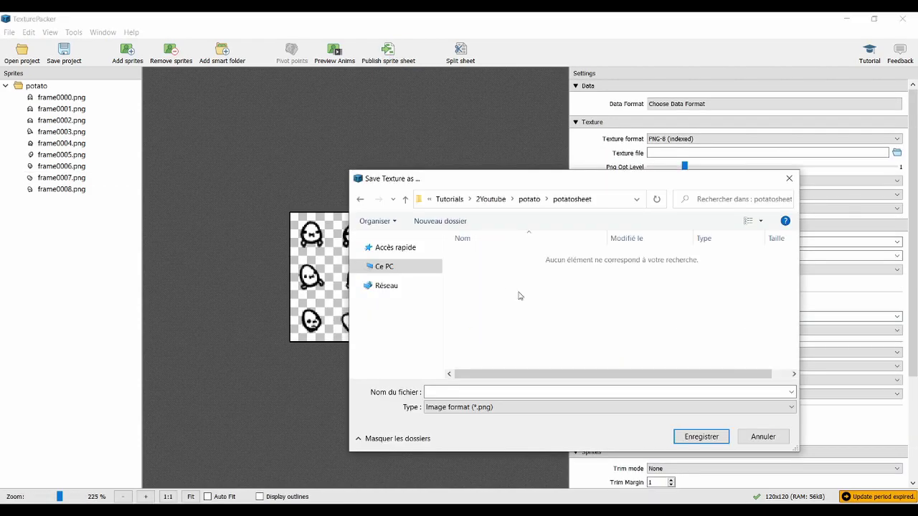
{"action": "left_click", "coordinate": [502, 392]}
{"action": "type", "text": "potato"}
{"action": "left_click", "coordinate": [701, 437]}
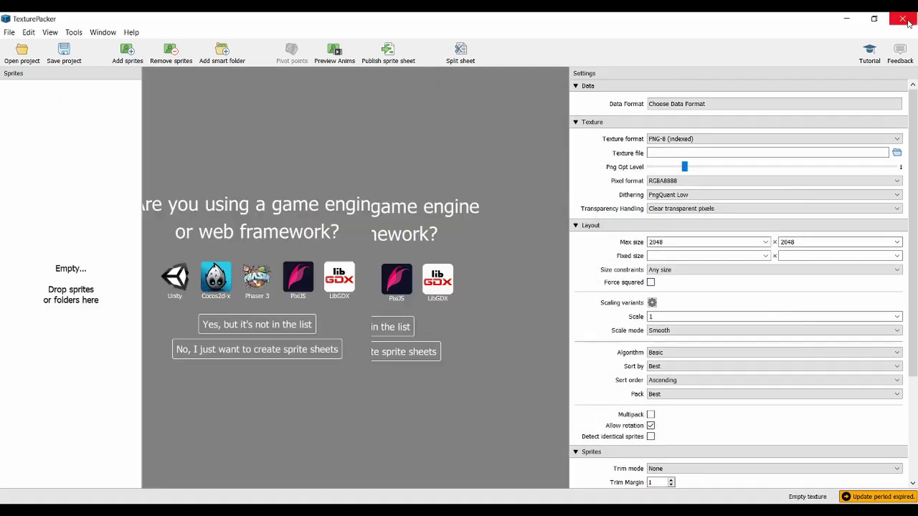
{"action": "left_click", "coordinate": [902, 18]}
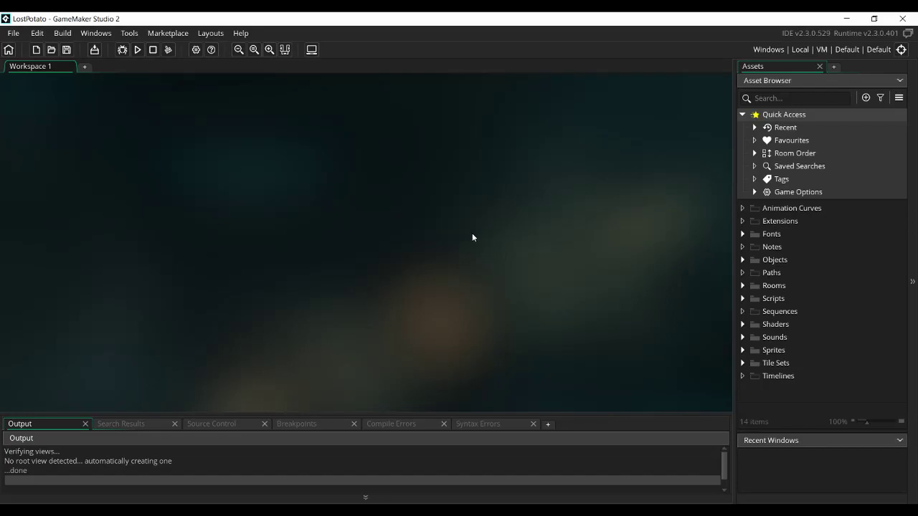
In GameMaker Studio 2, create a sprite named sPotato and import the potato sprite sheet into it.
{"action": "right_click", "coordinate": [773, 388]}
{"action": "mouse_move", "coordinate": [780, 396]}
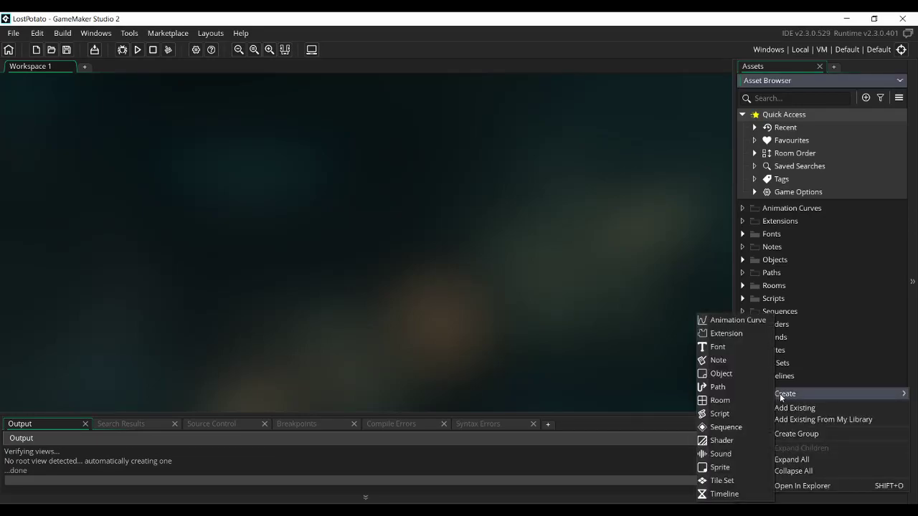
{"action": "left_click", "coordinate": [719, 468]}
{"action": "type", "text": "sPotato"}
{"action": "key", "text": "Return"}
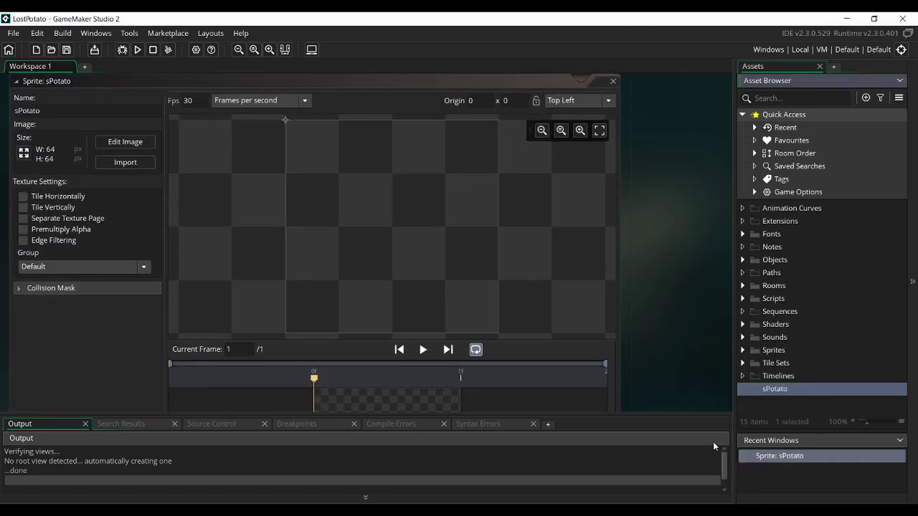
{"action": "left_click", "coordinate": [125, 162]}
{"action": "double_click", "coordinate": [272, 213]}
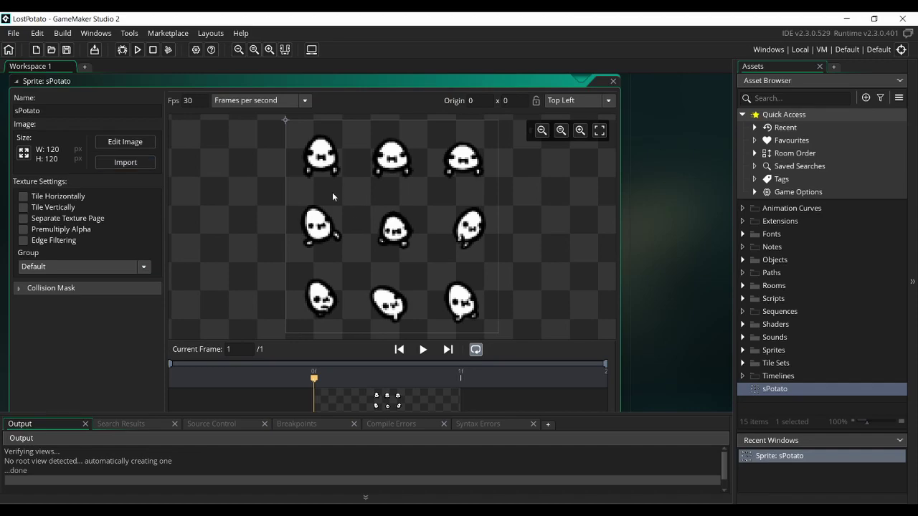
Convert the sPotato sheet to 9 frames, 3 per row, with frame width and height of 40.
{"action": "left_click", "coordinate": [125, 142]}
{"action": "left_click", "coordinate": [273, 36]}
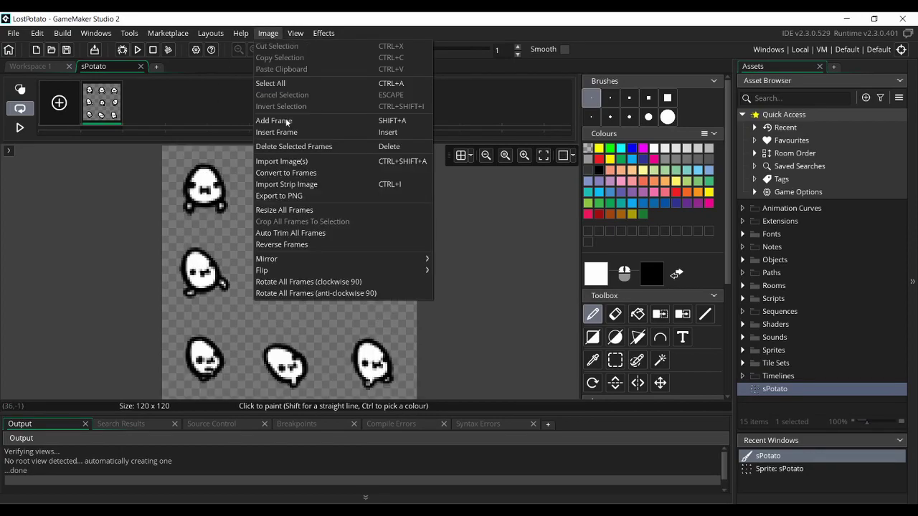
{"action": "left_click", "coordinate": [287, 175]}
{"action": "type", "text": "40"}
{"action": "double_click", "coordinate": [297, 161]}
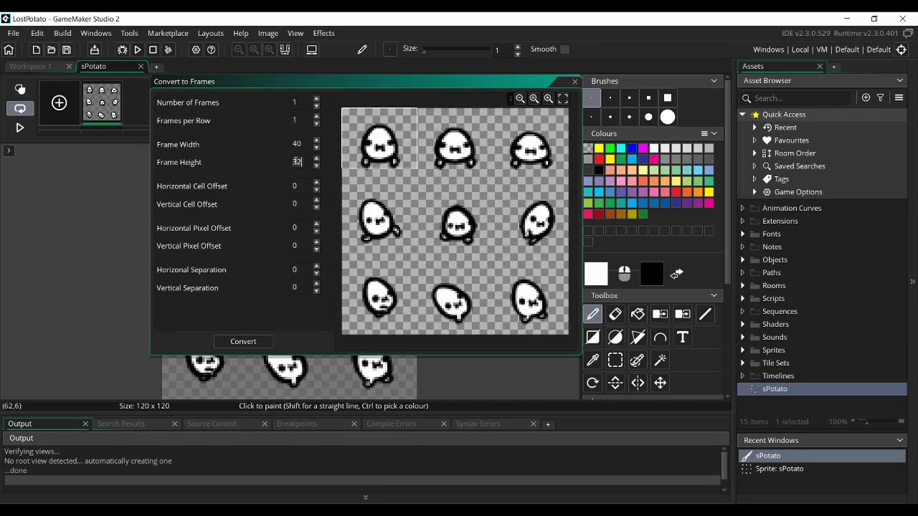
{"action": "type", "text": "40"}
{"action": "double_click", "coordinate": [316, 99]}
{"action": "double_click", "coordinate": [317, 117]}
{"action": "double_click", "coordinate": [316, 99]}
{"action": "triple_click", "coordinate": [317, 99]}
{"action": "left_click", "coordinate": [317, 101]}
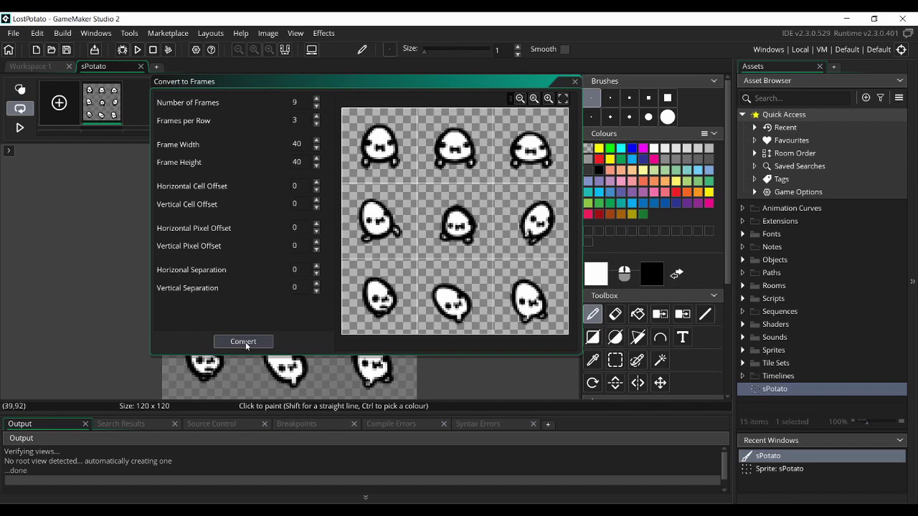
{"action": "left_click", "coordinate": [244, 342]}
{"action": "left_click", "coordinate": [413, 260]}
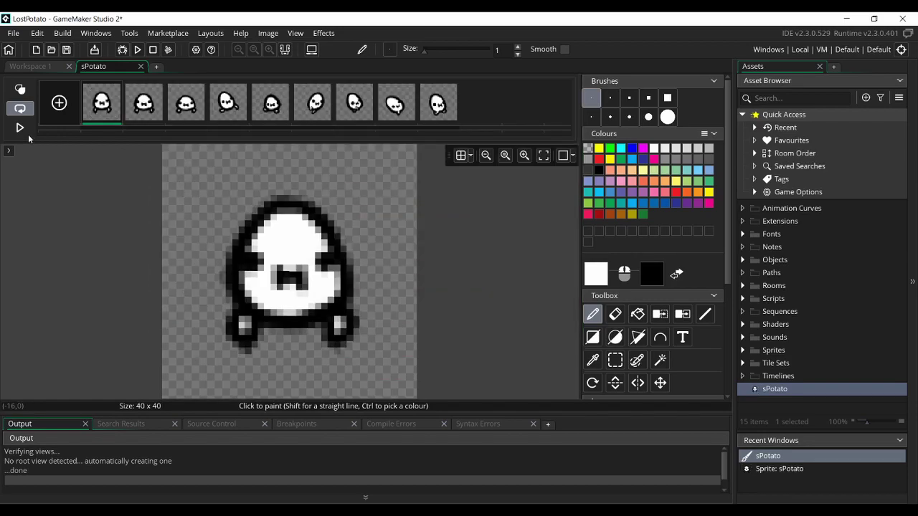
Duplicate the sPotato sprite and name the copy sPotatoRun.
{"action": "left_click", "coordinate": [758, 390]}
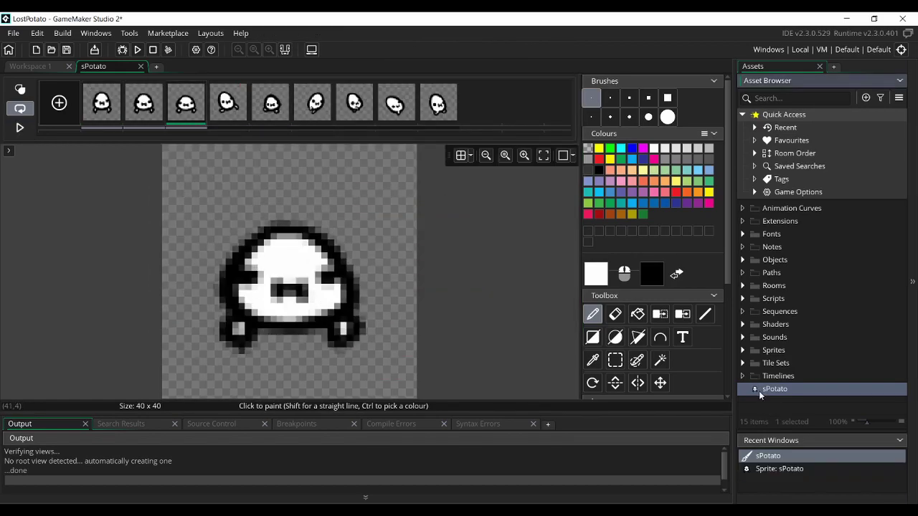
{"action": "right_click", "coordinate": [760, 390]}
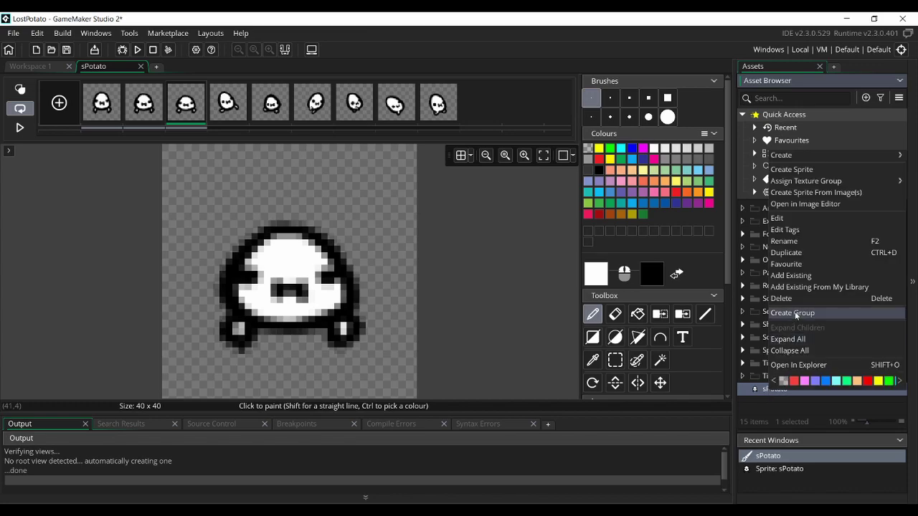
{"action": "left_click", "coordinate": [786, 252]}
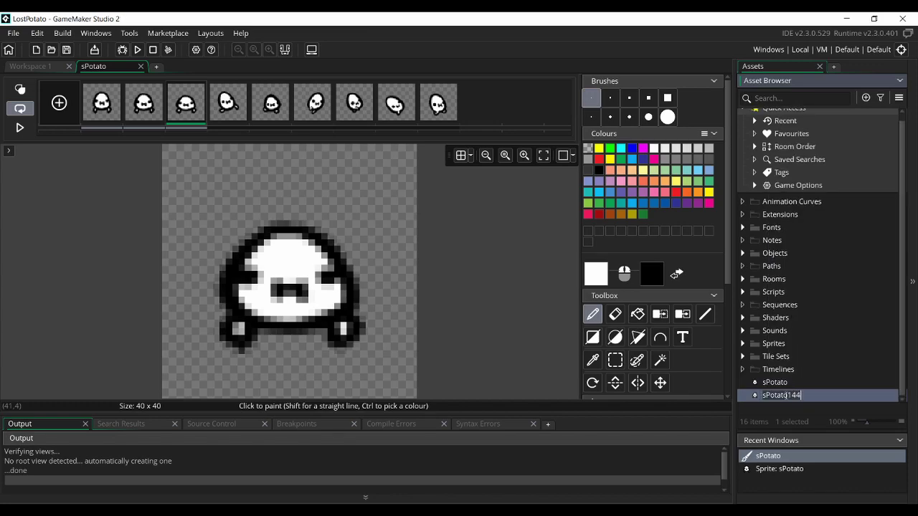
{"action": "key", "text": "BackSpace"}
{"action": "key", "text": "BackSpace"}
{"action": "key", "text": "BackSpace"}
{"action": "type", "text": "Run"}
Delete the first three idle frames from the sPotatoRun sprite.
{"action": "double_click", "coordinate": [792, 396]}
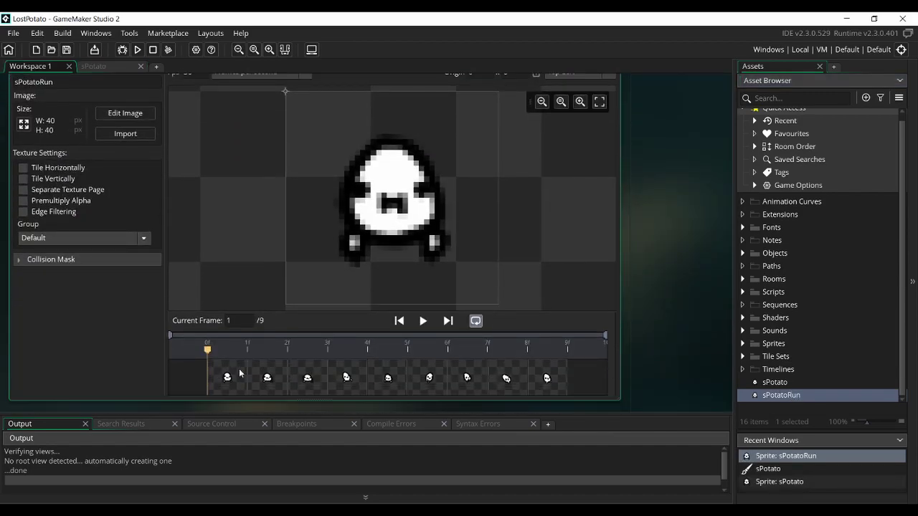
{"action": "key", "text": "Delete"}
{"action": "key", "text": "Delete"}
{"action": "key", "text": "Delete"}
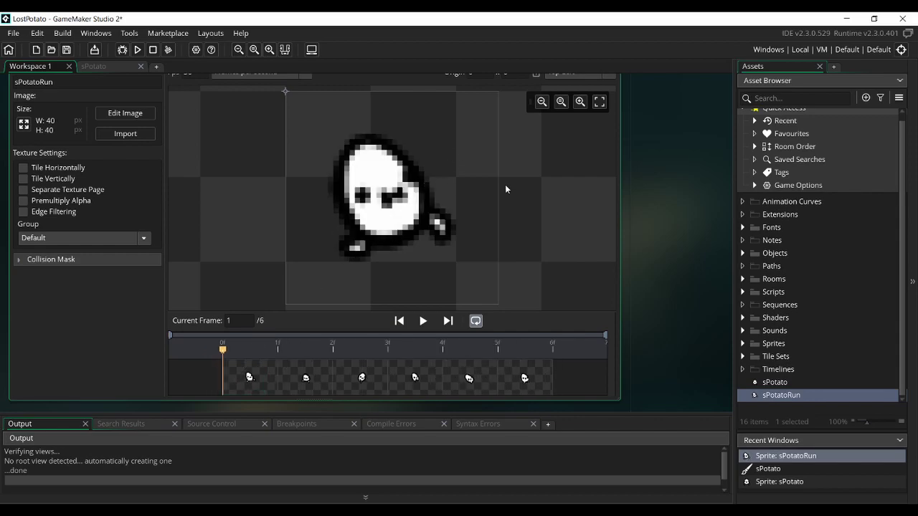
Set sPotatoRun to 15 frames per second with a Middle Centre origin and play its animation.
{"action": "scroll", "coordinate": [637, 196], "scroll_direction": "up", "scroll_amount": 1}
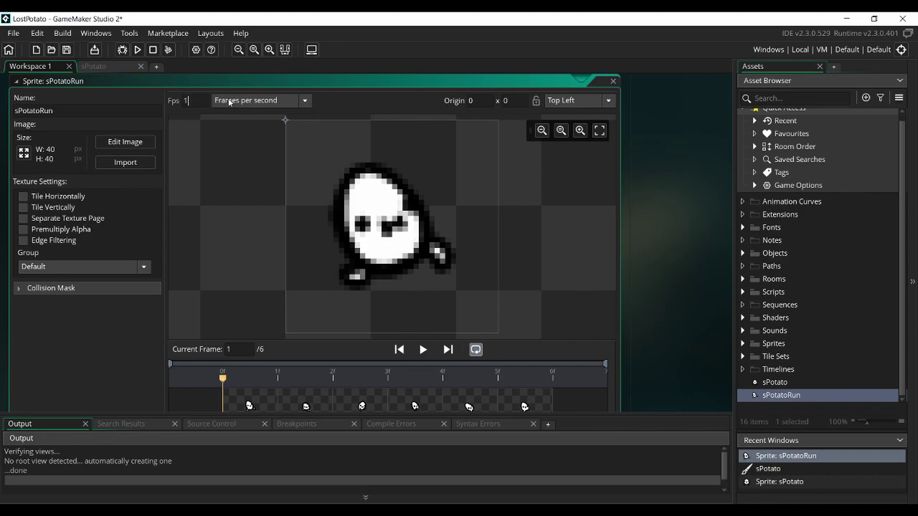
{"action": "left_click", "coordinate": [581, 100]}
{"action": "left_click", "coordinate": [585, 164]}
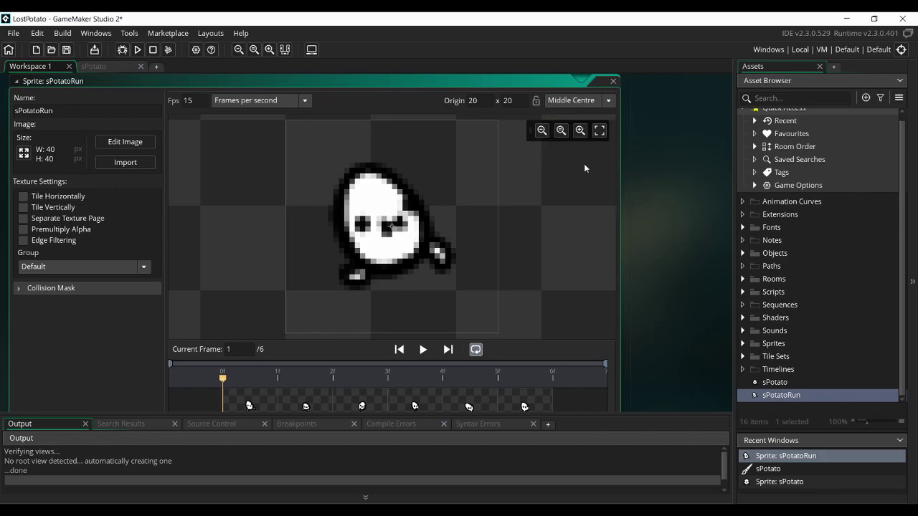
{"action": "left_click", "coordinate": [424, 353]}
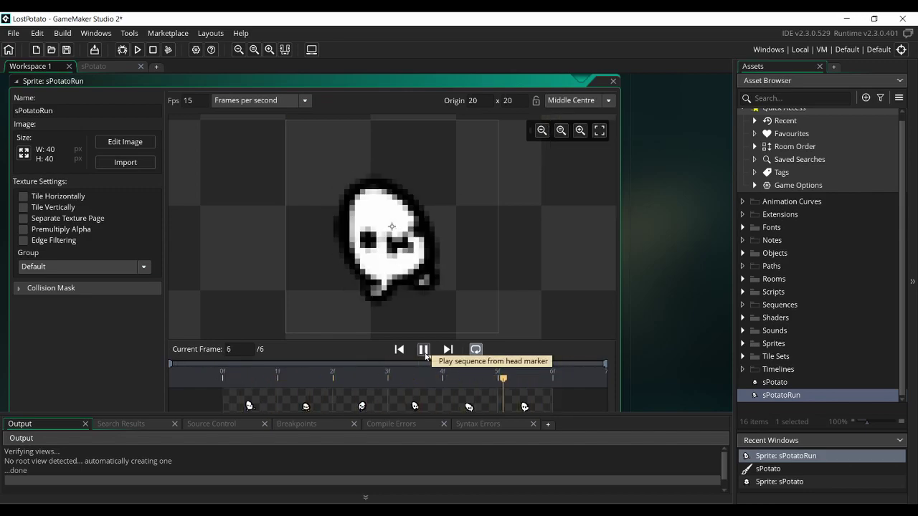
Open the sPotato sprite and delete its six running frames, the fourth through the ninth.
{"action": "double_click", "coordinate": [775, 382]}
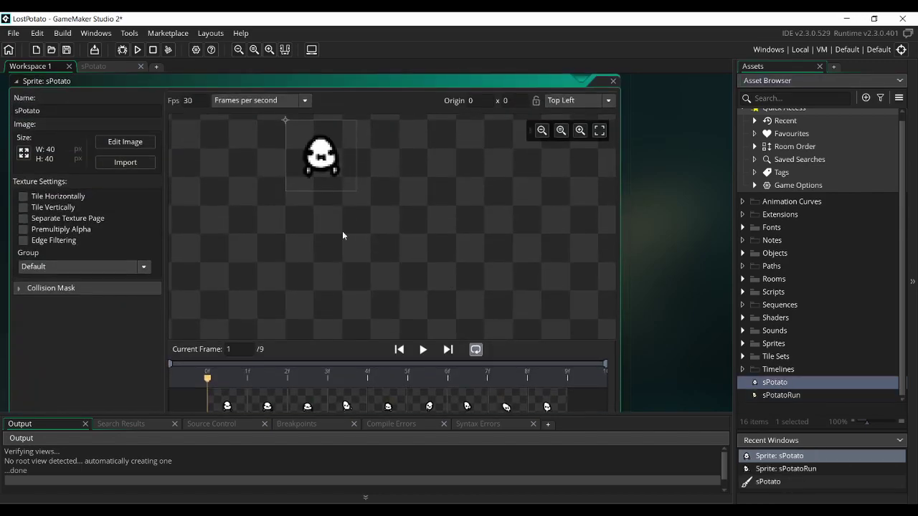
{"action": "left_click", "coordinate": [347, 406]}
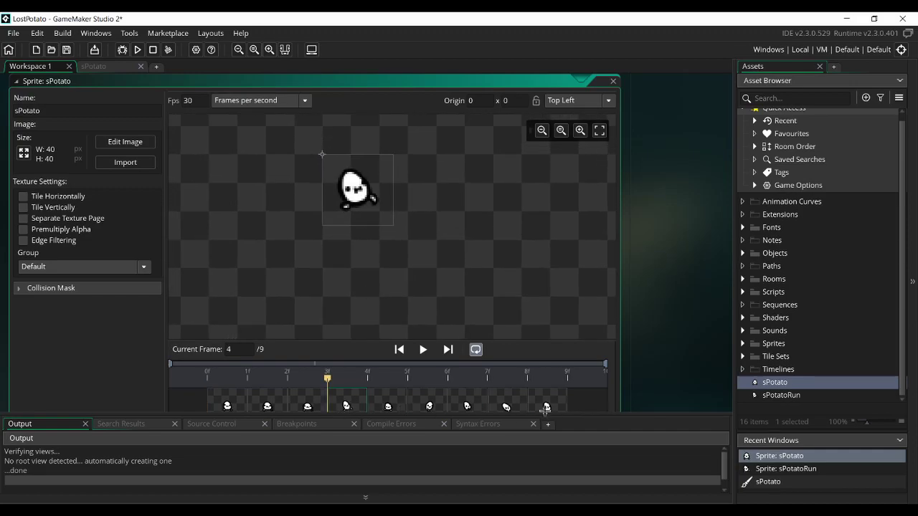
{"action": "left_click", "coordinate": [545, 409], "text": "shift"}
{"action": "right_click", "coordinate": [536, 375]}
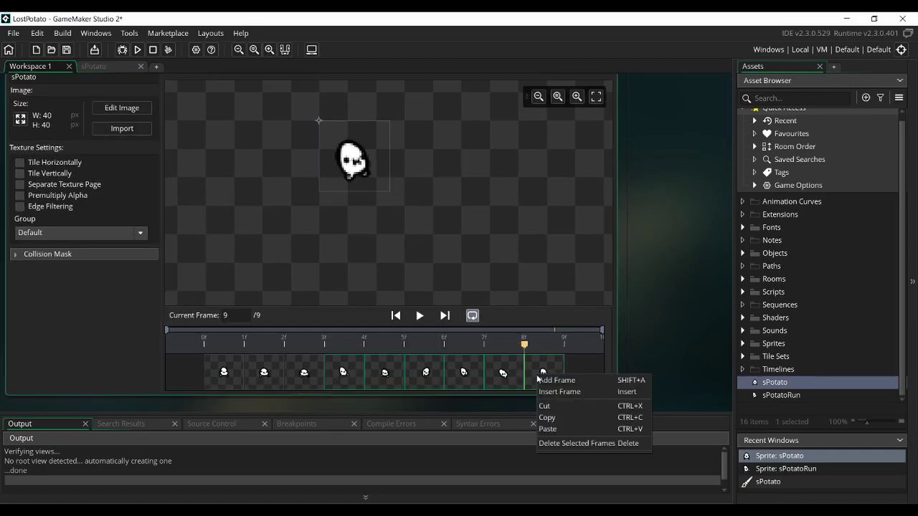
{"action": "left_click", "coordinate": [559, 444]}
Copy the second idle frame of sPotato and paste it at the end of the animation as a fourth frame.
{"action": "left_click", "coordinate": [387, 377]}
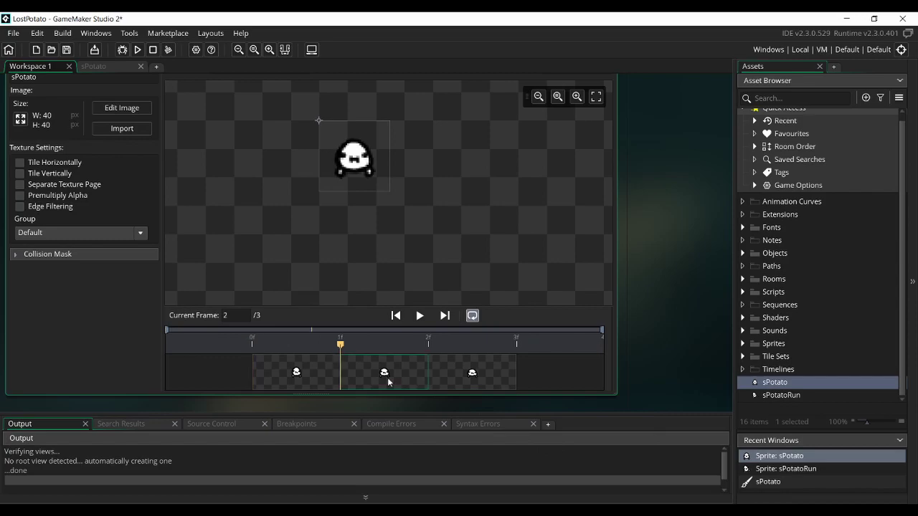
{"action": "right_click", "coordinate": [390, 376]}
{"action": "left_click", "coordinate": [417, 418]}
{"action": "left_click", "coordinate": [514, 377]}
{"action": "right_click", "coordinate": [535, 376]}
{"action": "left_click", "coordinate": [559, 430]}
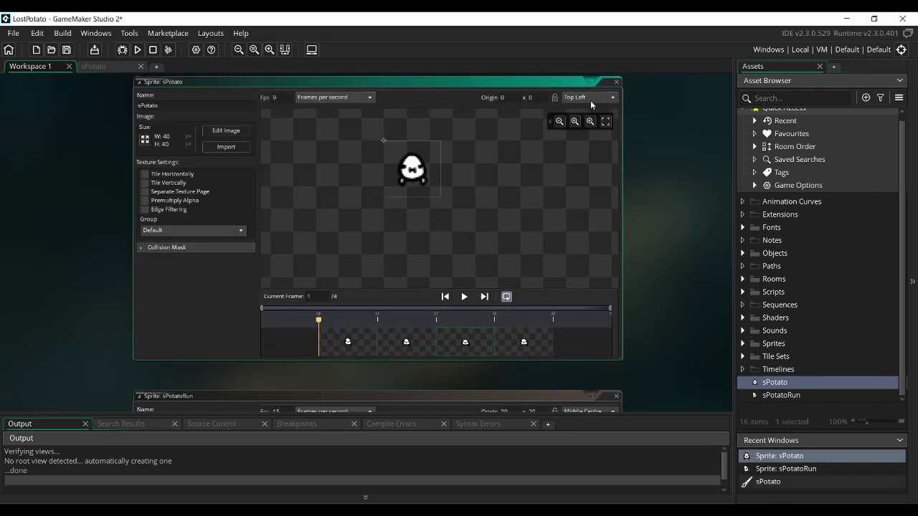
Set the origin of the sPotato sprite to Middle Centre.
{"action": "left_click", "coordinate": [590, 101]}
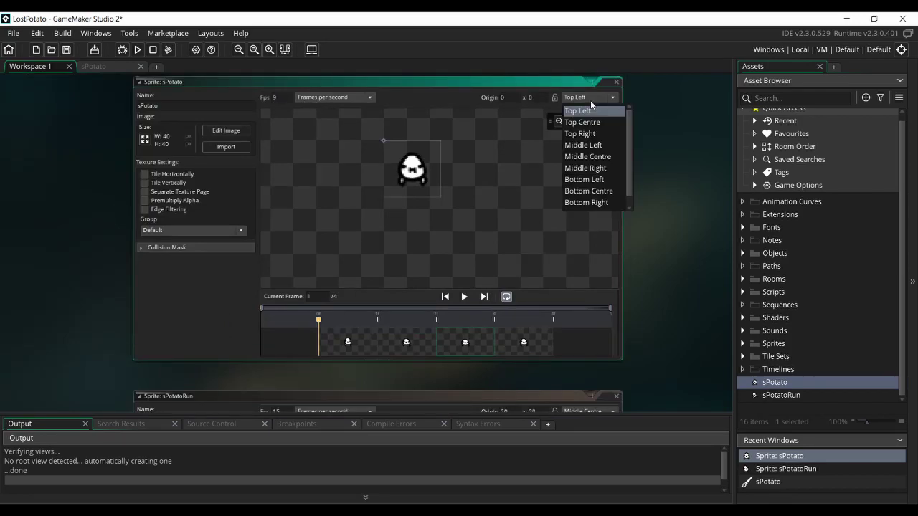
{"action": "left_click", "coordinate": [594, 158]}
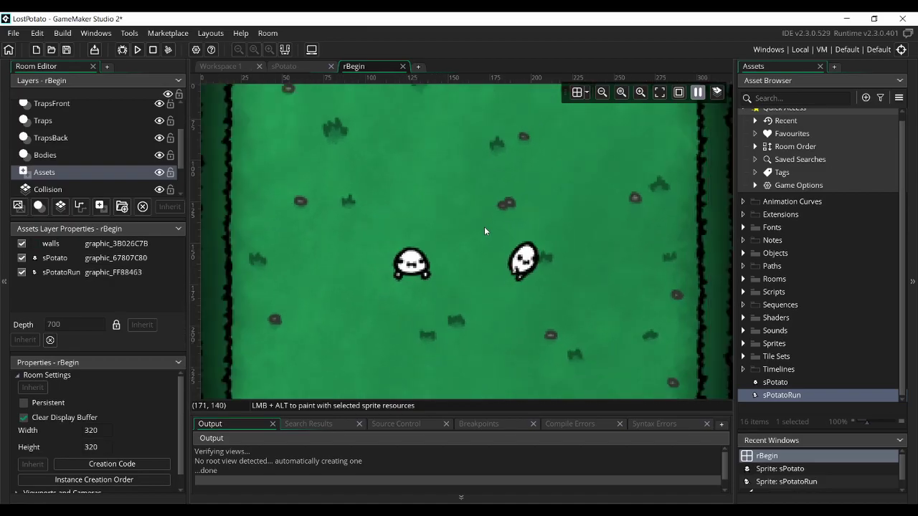
{"action": "scroll", "coordinate": [484, 227], "scroll_direction": "down", "scroll_amount": 3}
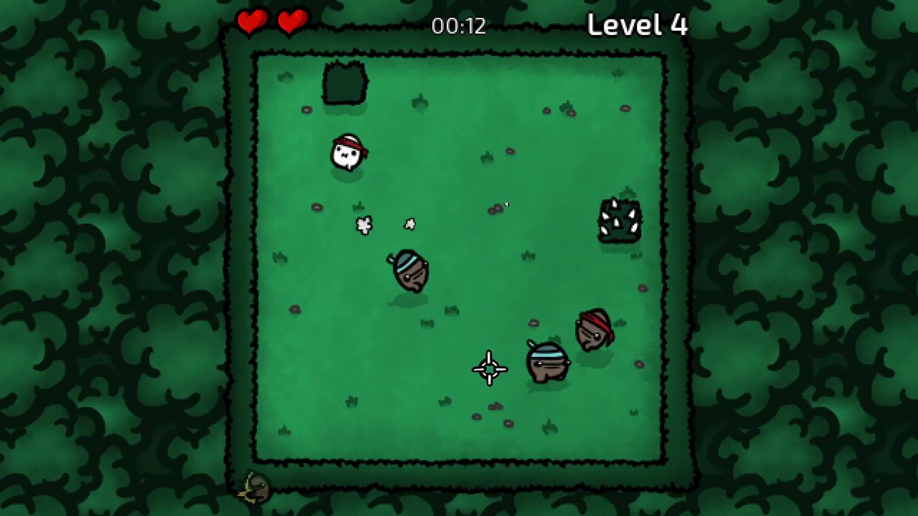
{"action": "key", "text": "s"}
{"action": "left_click", "coordinate": [624, 275]}
{"action": "key", "text": "d"}
{"action": "key", "text": "w"}
{"action": "left_click", "coordinate": [617, 216]}
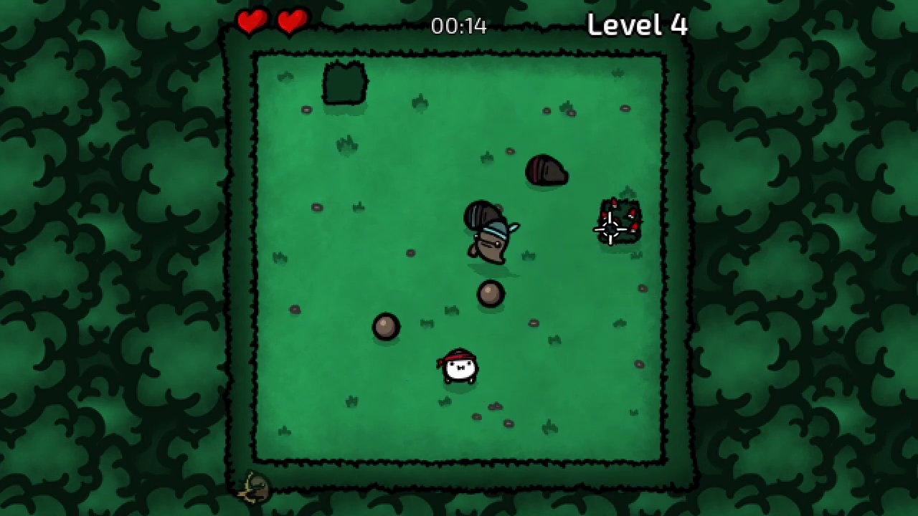